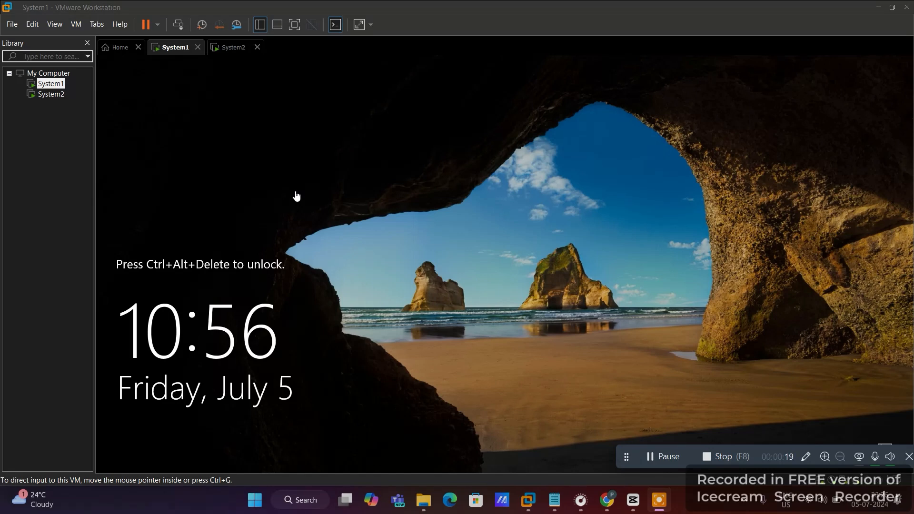
- Create a custom Windows Server 2019 virtual machine named System3 and start it
click(259, 132)
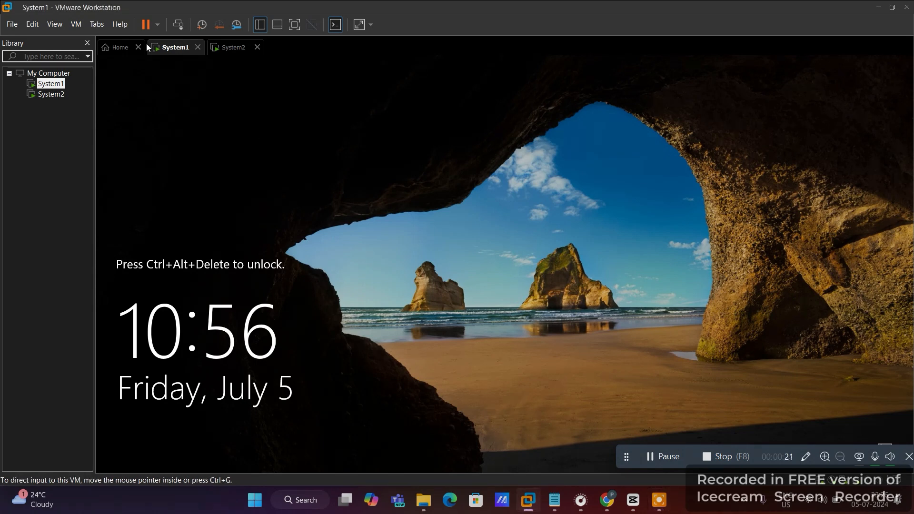
click(118, 48)
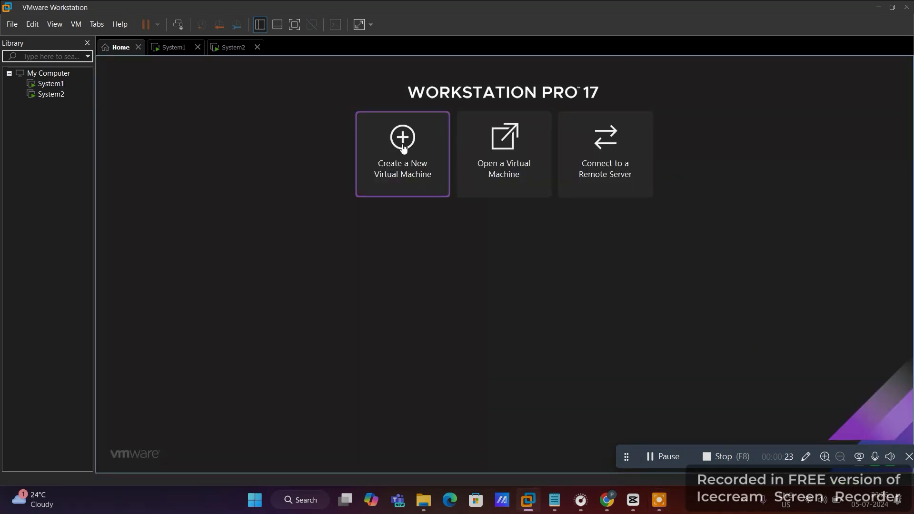
click(403, 148)
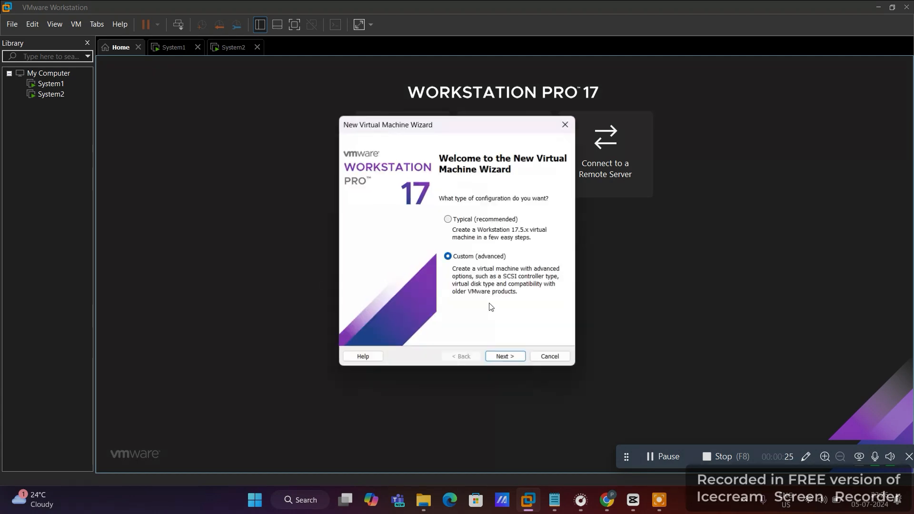
click(505, 358)
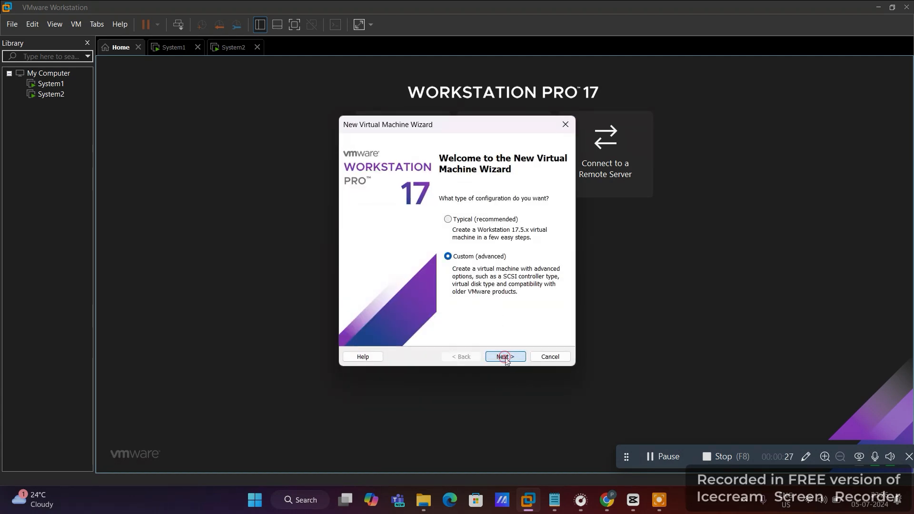
click(505, 358)
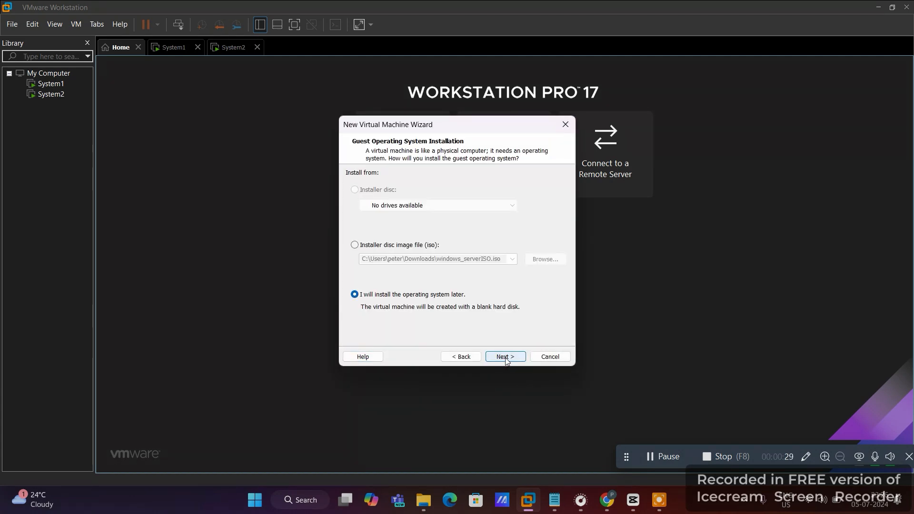
click(505, 357)
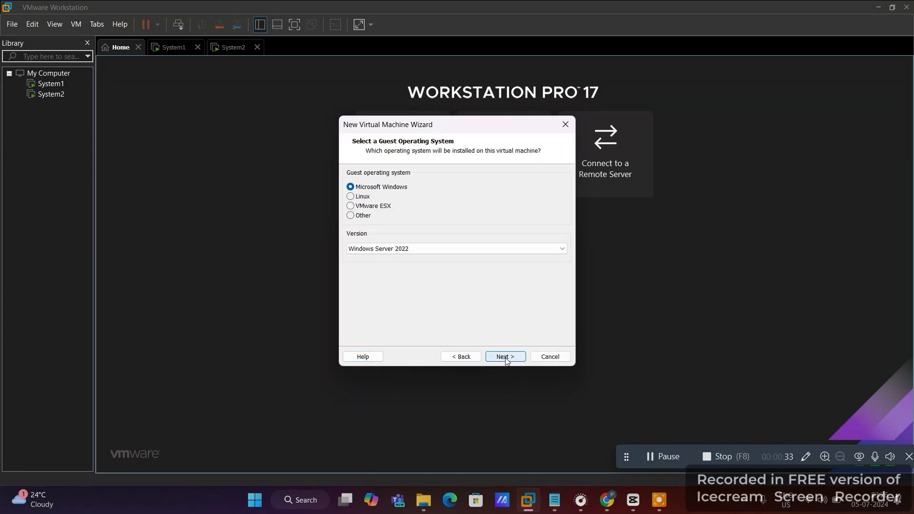
click(655, 458)
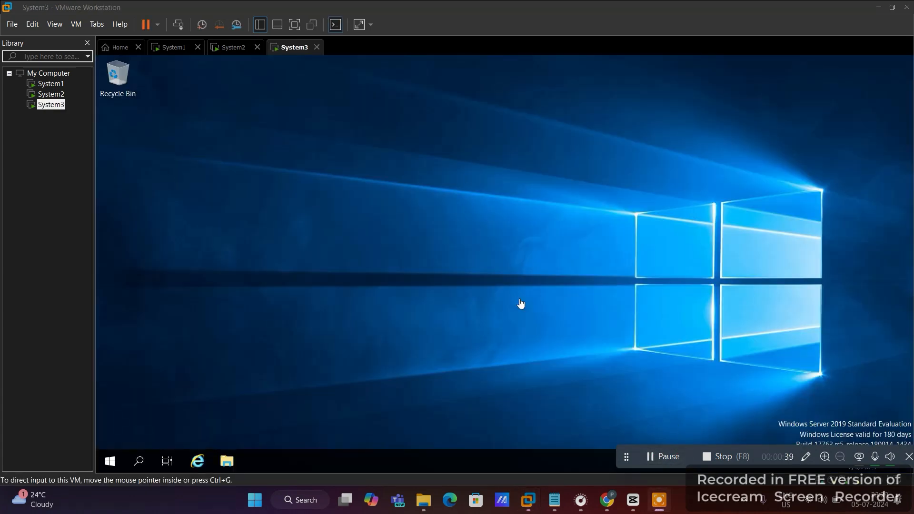
- Open the Internet Protocol Version 4 properties of System3's Ethernet0 adapter via ncpa.cpl
click(470, 276)
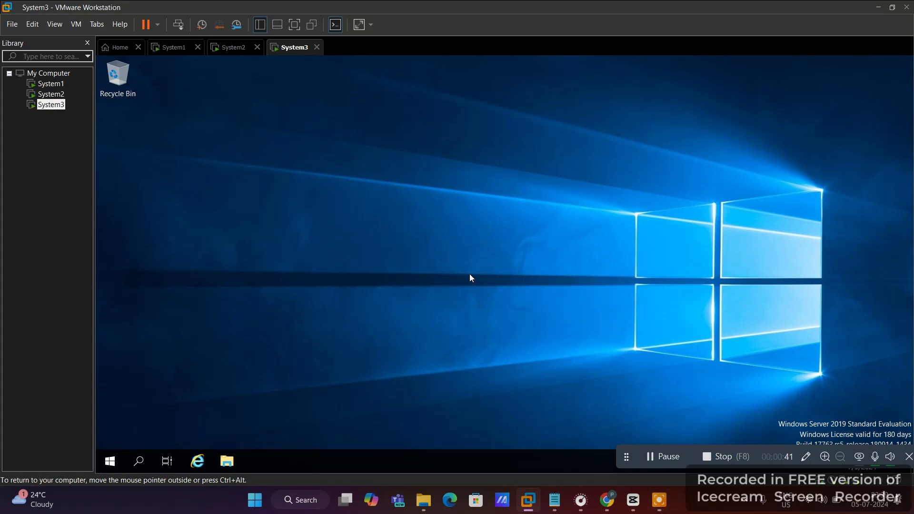
key(super+r)
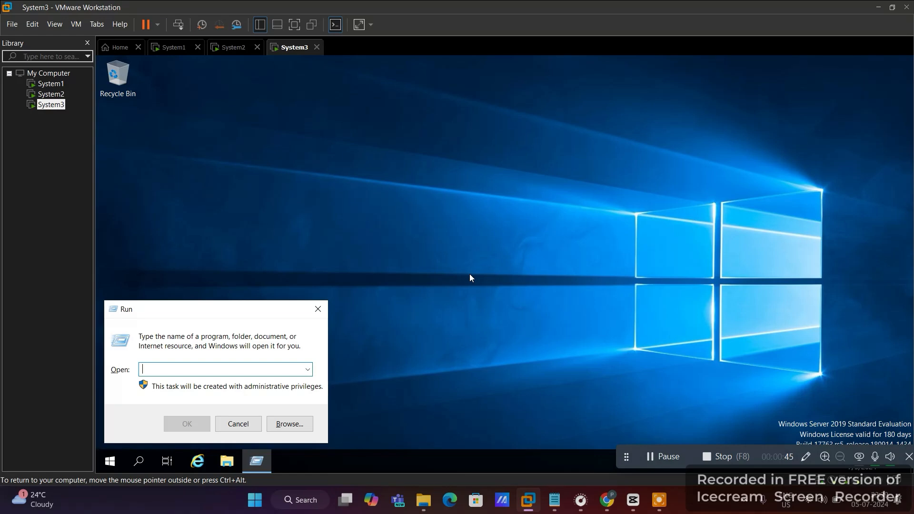
text(ncp)
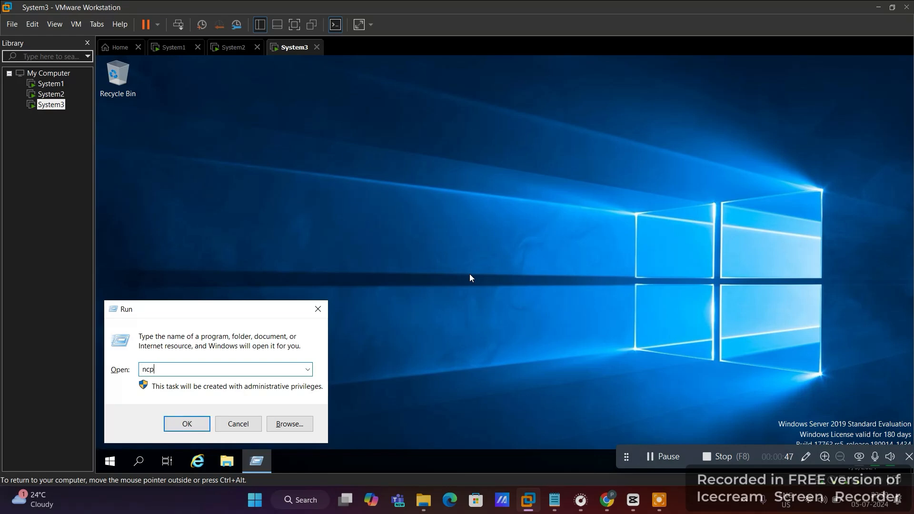
text(a.cpl)
key(Return)
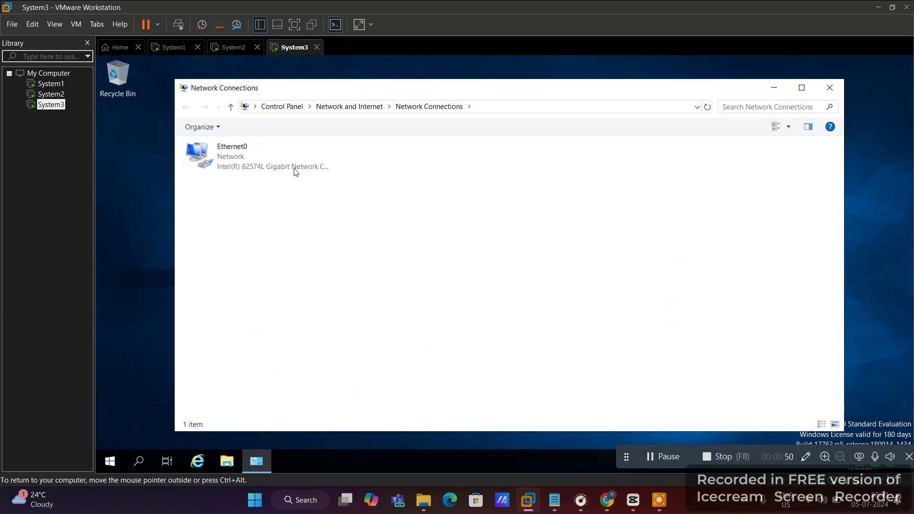
double_click(295, 169)
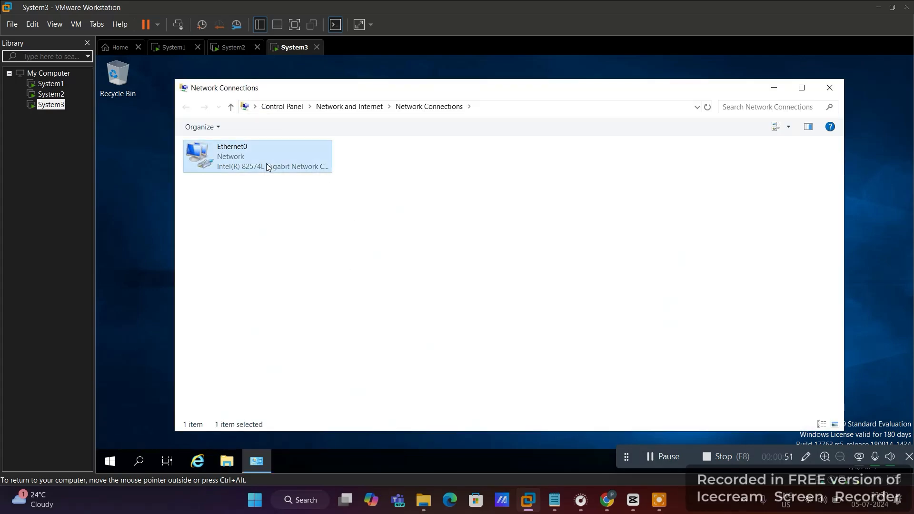
click(436, 354)
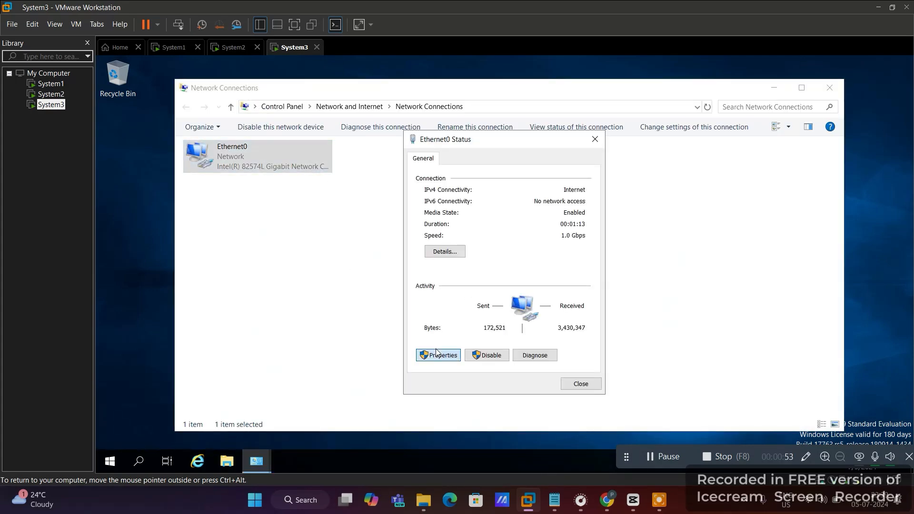
double_click(466, 275)
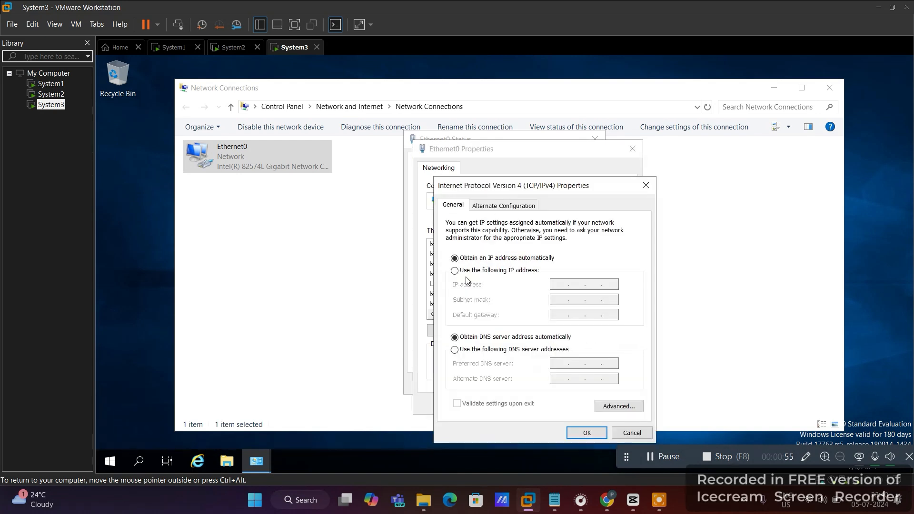
- Give Ethernet0 static IP 10.0.0.3, mask 255.0.0.0 and DNS server 10.0.0.1
click(454, 271)
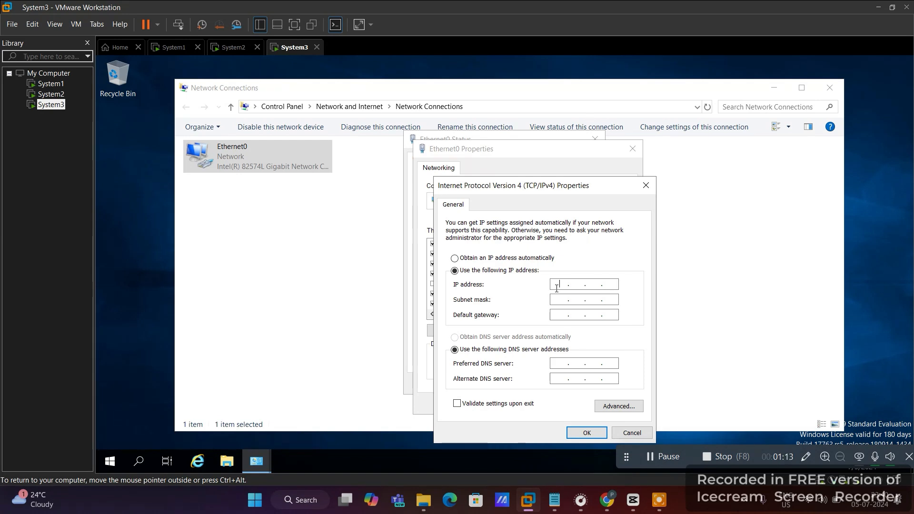
text(10)
key(Tab)
key(Tab)
key(Tab)
key(Tab)
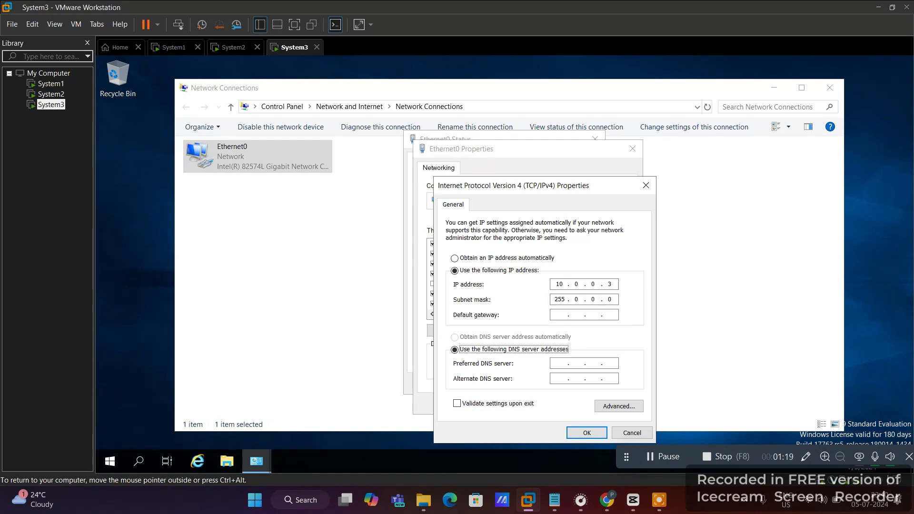
text(10 )
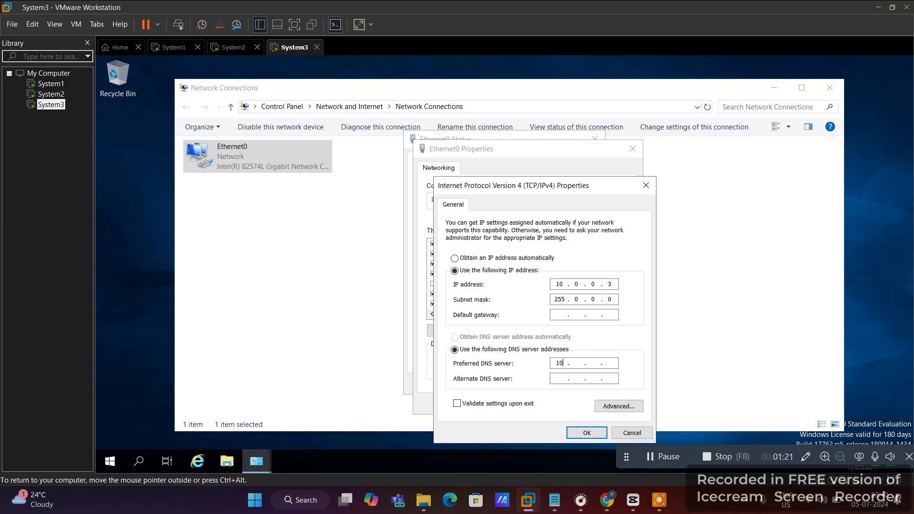
text(. 0 . 0 . 1)
click(581, 434)
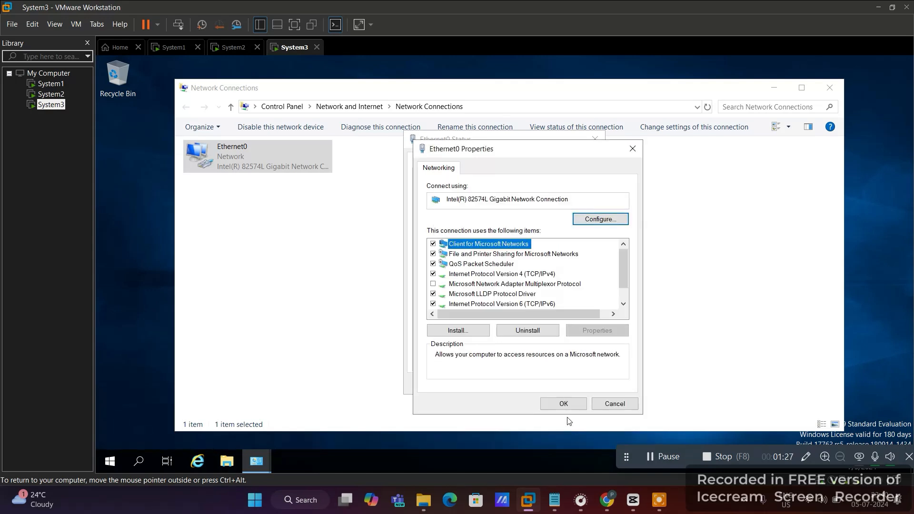
click(564, 403)
click(580, 385)
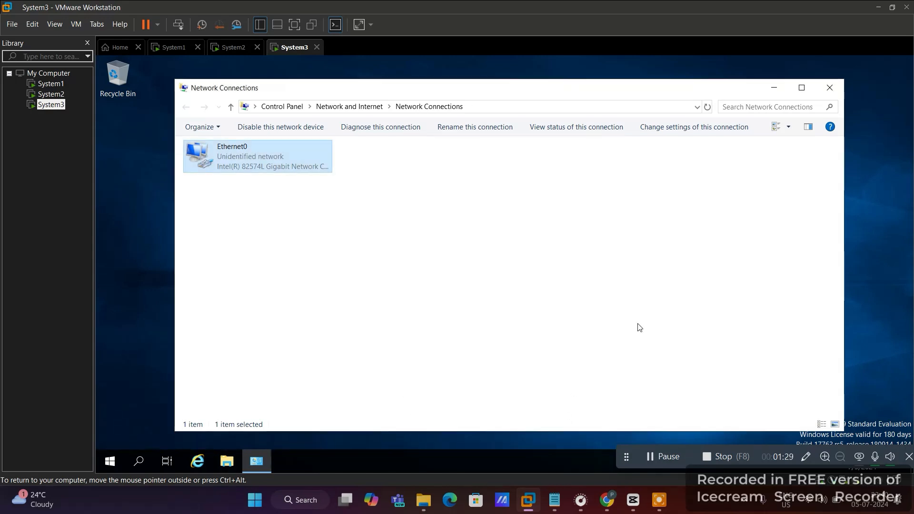
- Turn off Windows Defender Firewall for private and public networks using firewall.cpl
click(830, 88)
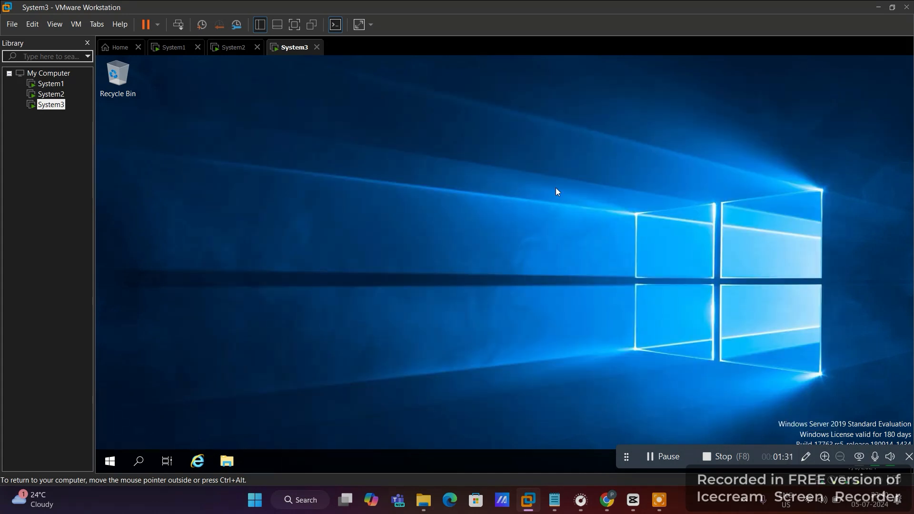
key(super+r)
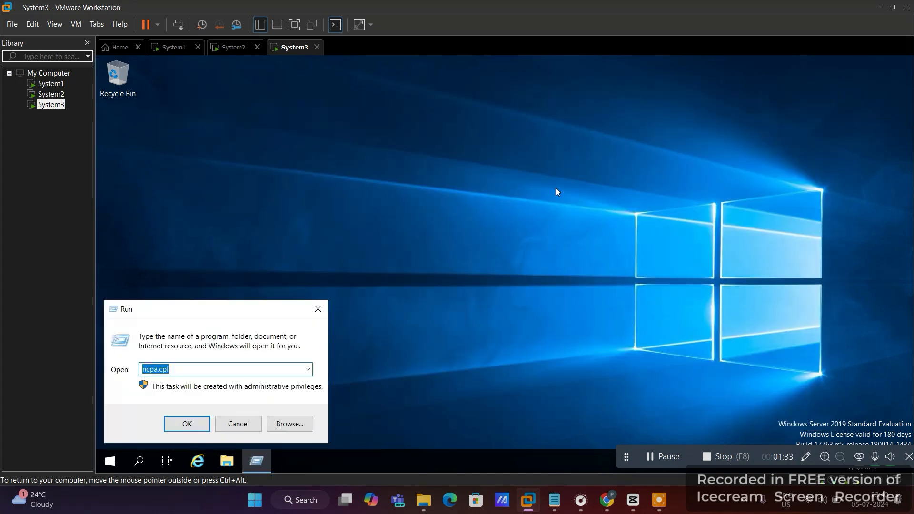
text(firewall.cpl)
key(Return)
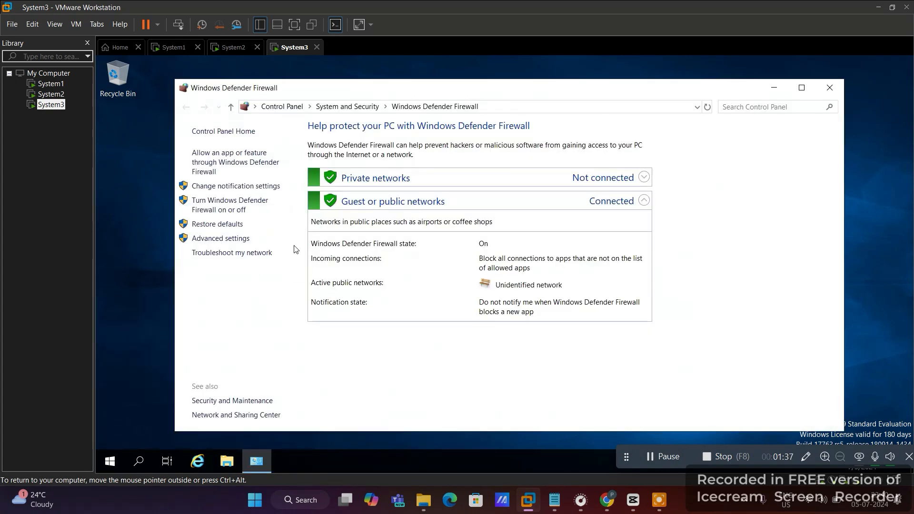
click(238, 211)
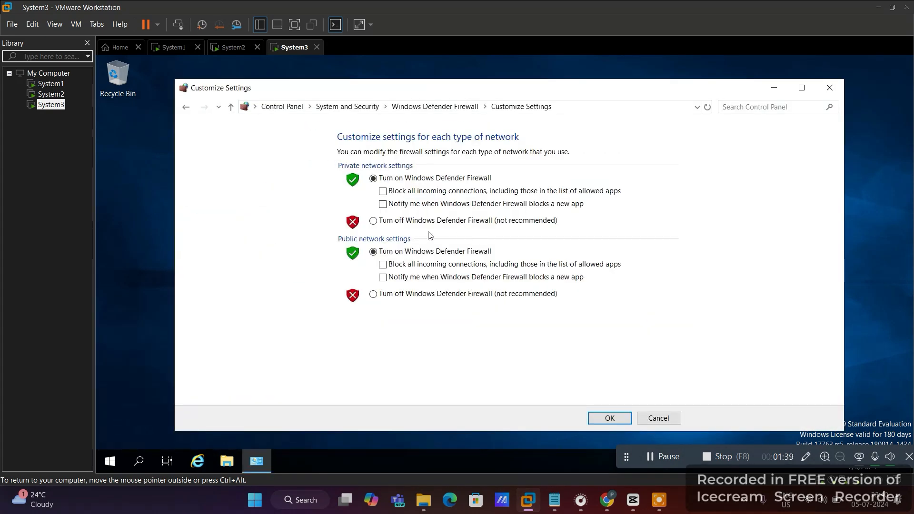
click(419, 221)
click(395, 295)
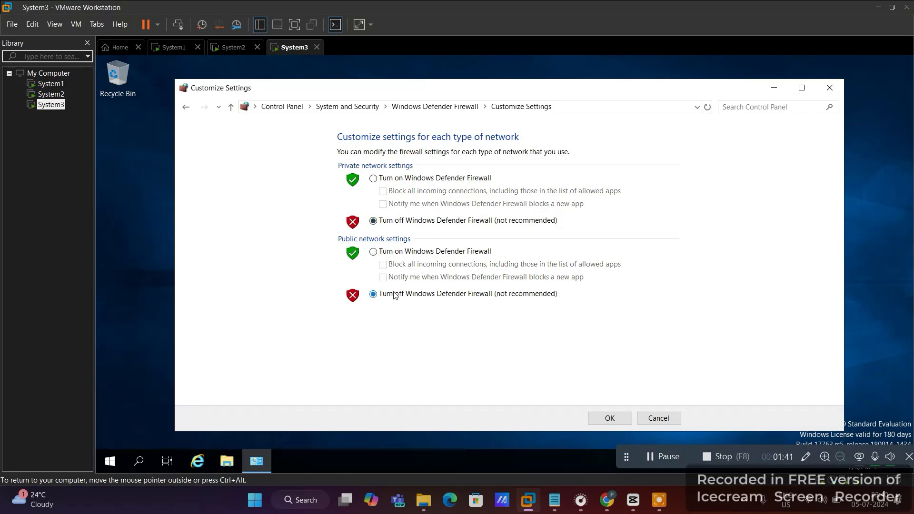
click(609, 418)
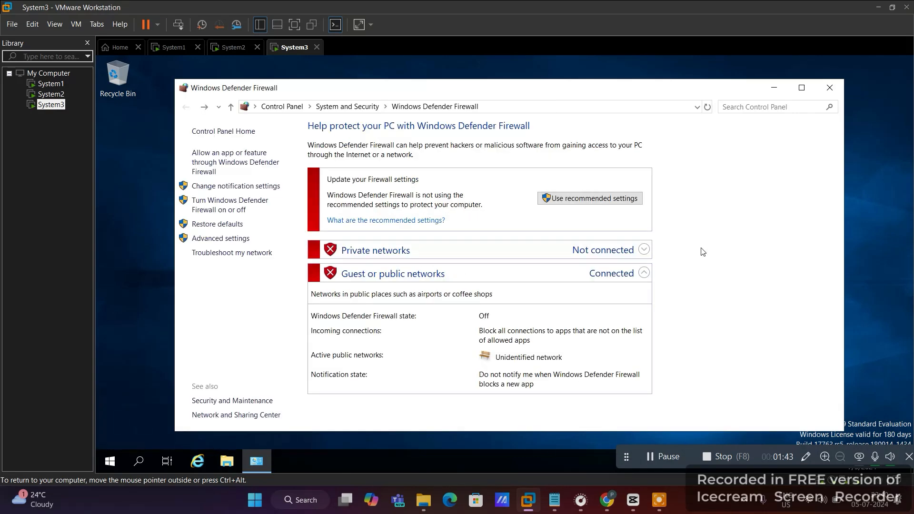
click(830, 89)
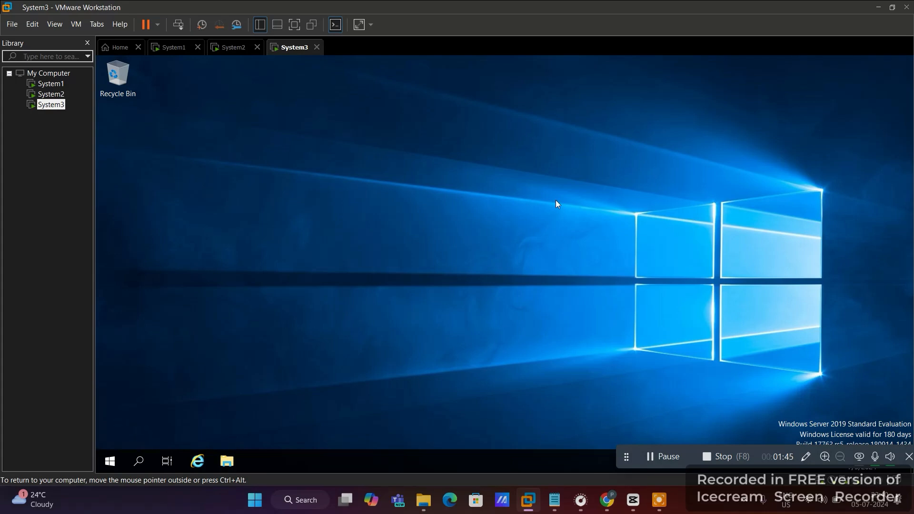
- Change the computer name from WIN-48UBPOUONIM to C1 in sysdm.cpl and restart now
key(super+r)
text(sysd)
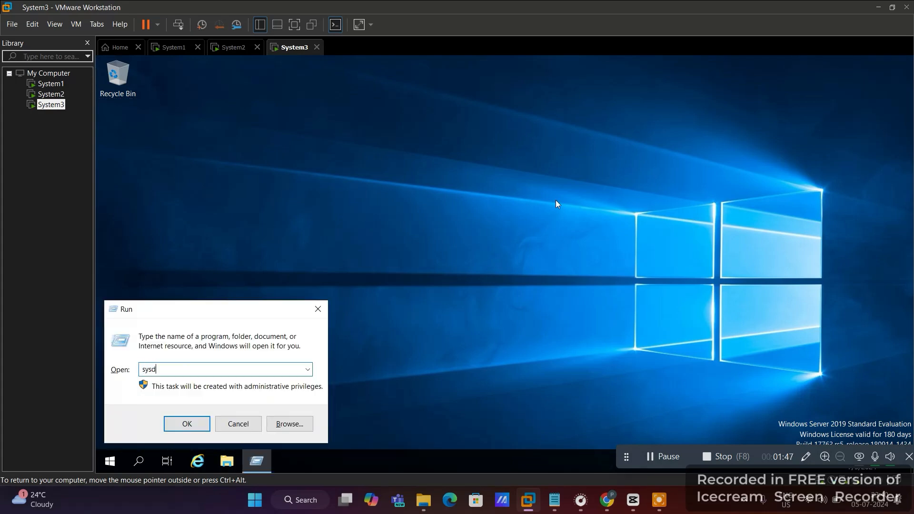
text(m.cpl)
key(Return)
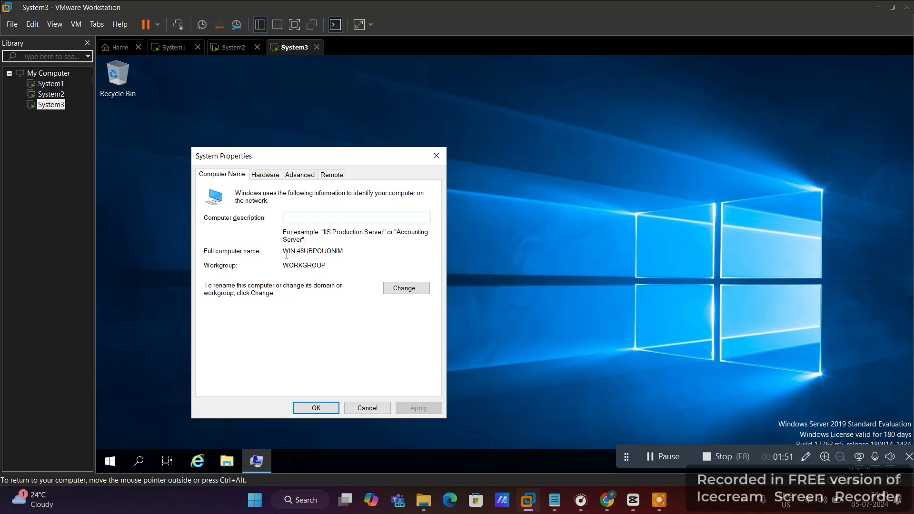
drag(284, 253, 341, 252)
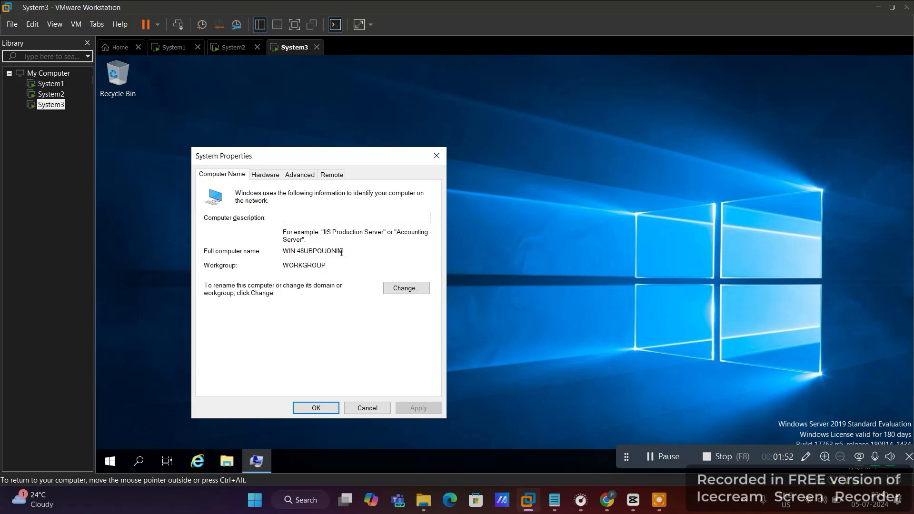
click(398, 288)
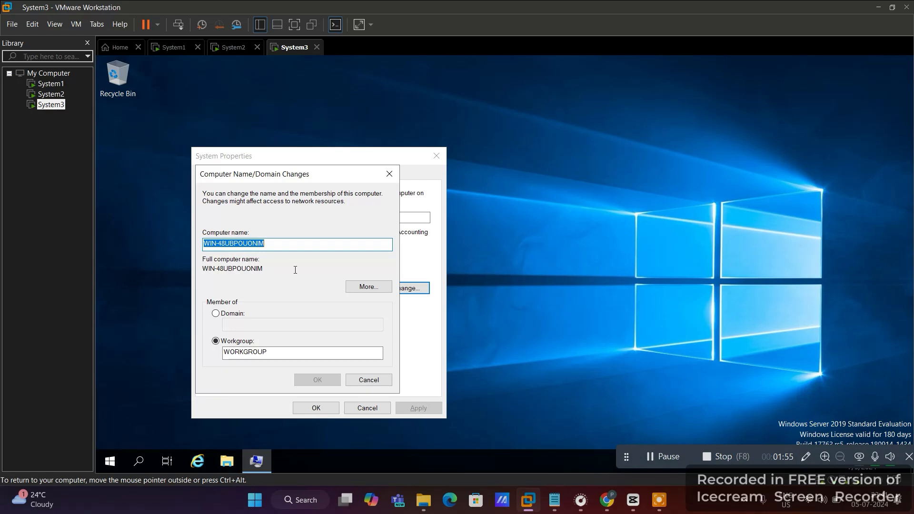
text(C1)
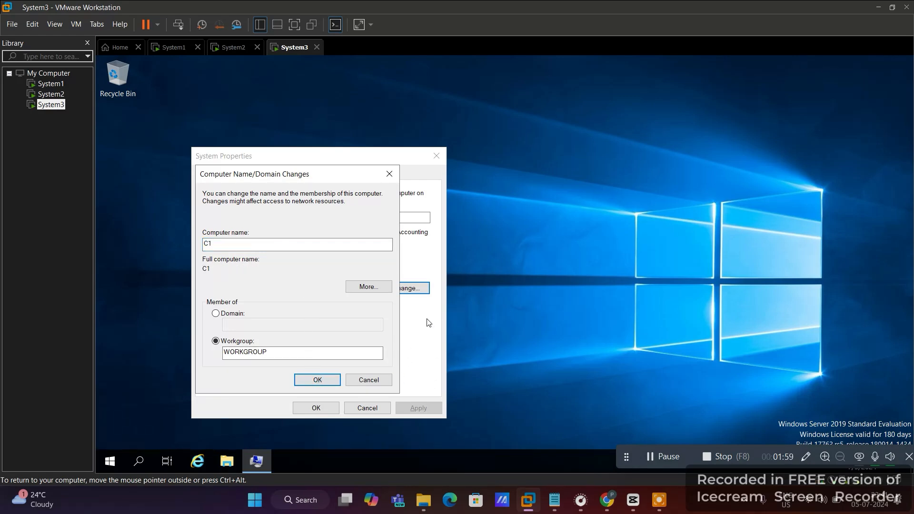
key(Return)
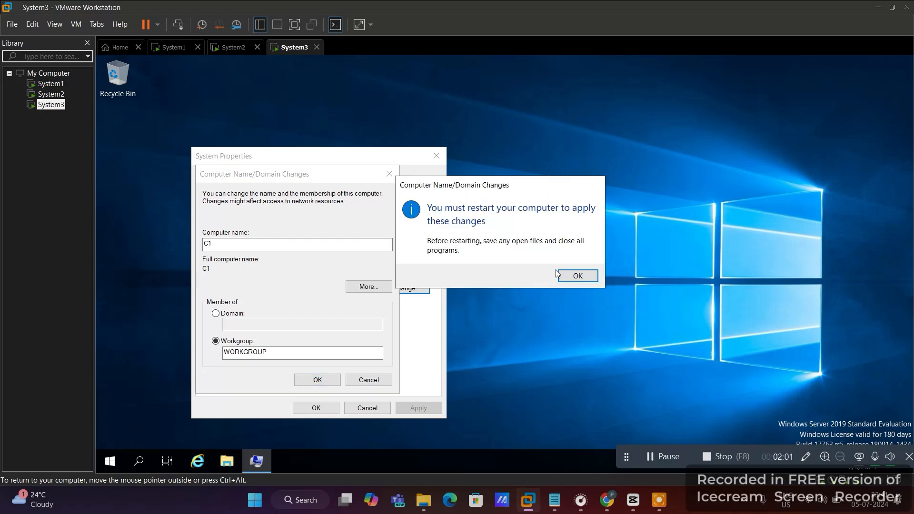
click(564, 273)
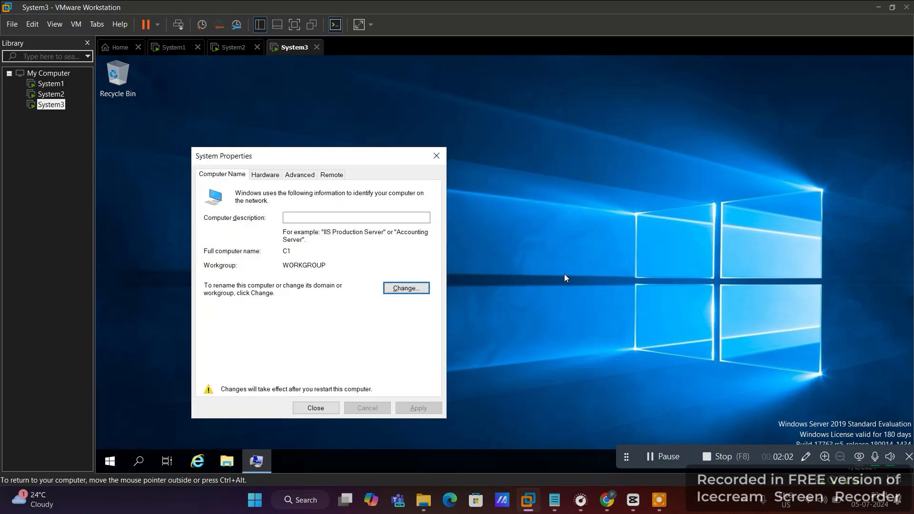
click(320, 408)
click(496, 272)
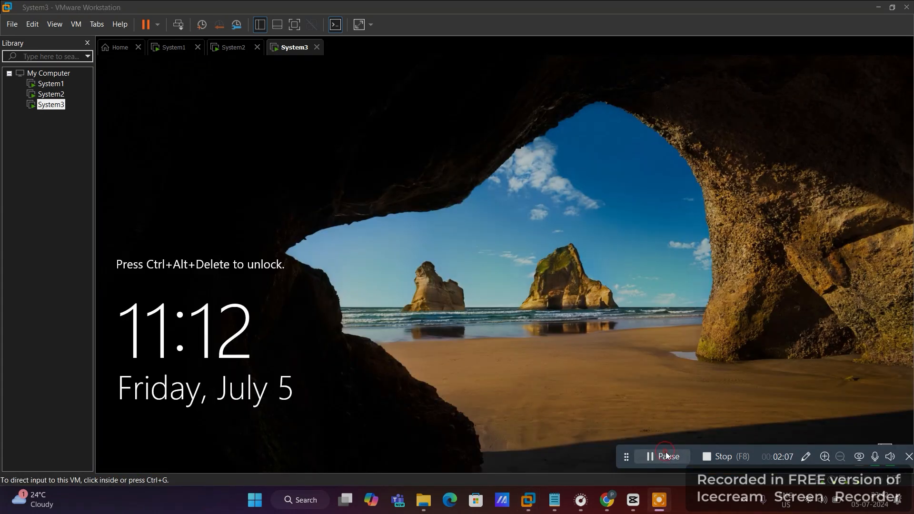
- Sign in to the restarted server as Administrator with the account password
click(183, 27)
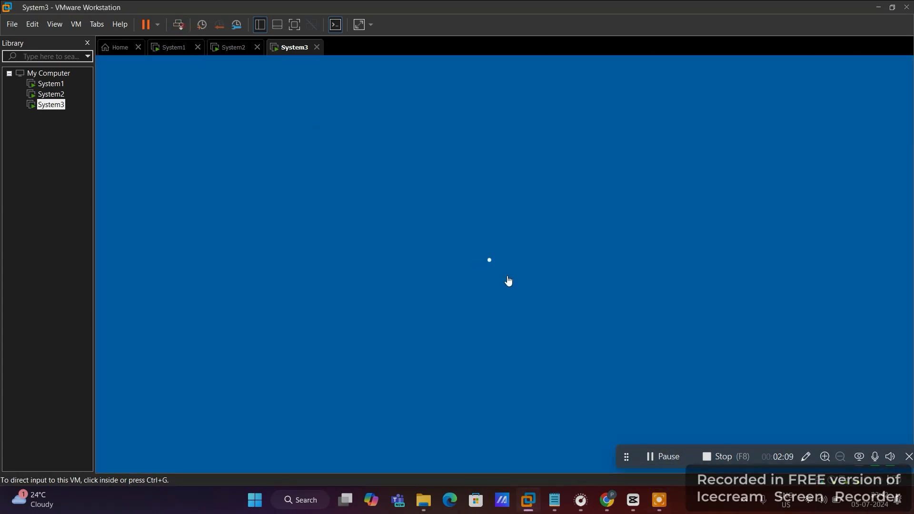
click(483, 321)
text(P@s)
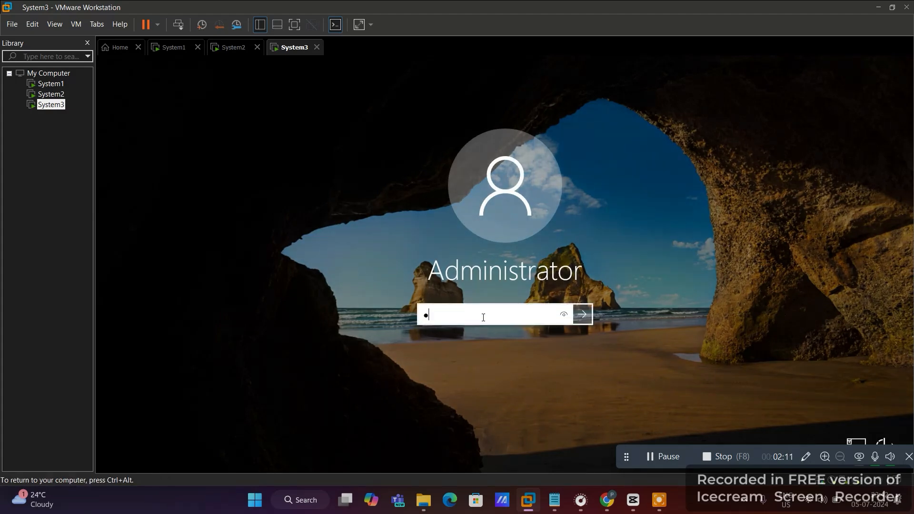
text(sw0rd)
key(Return)
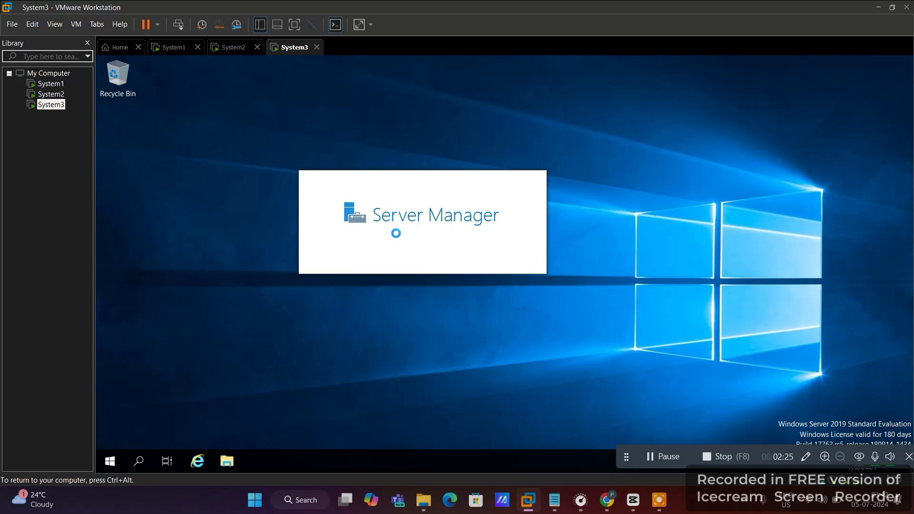
- Start the Add Roles and Features wizard with role-based installation on server C1
click(660, 464)
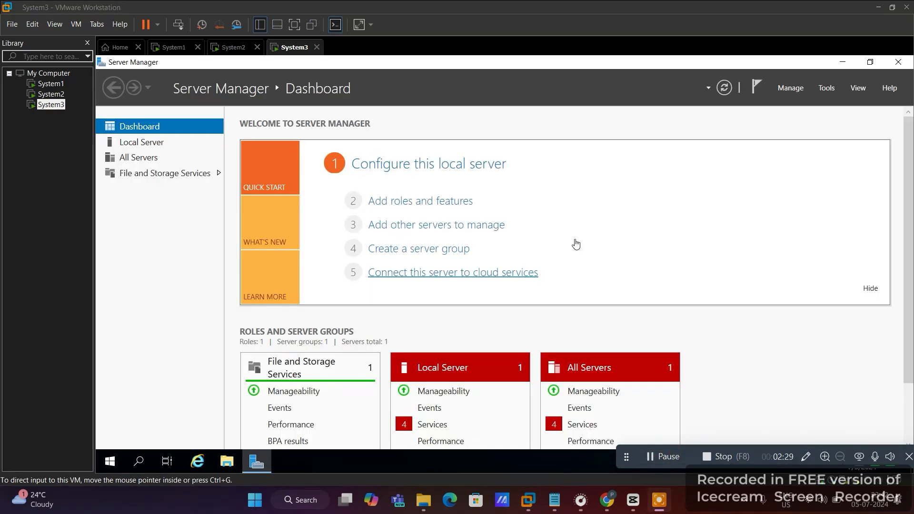
click(428, 207)
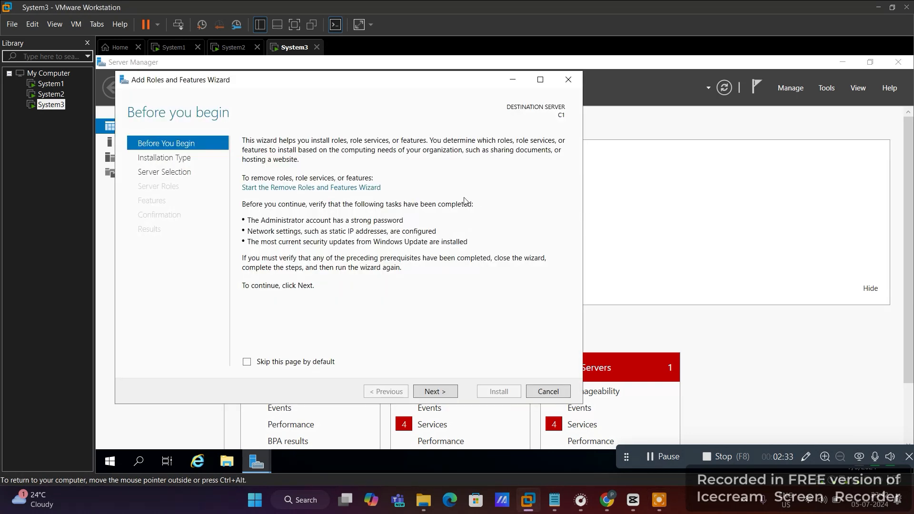
click(540, 80)
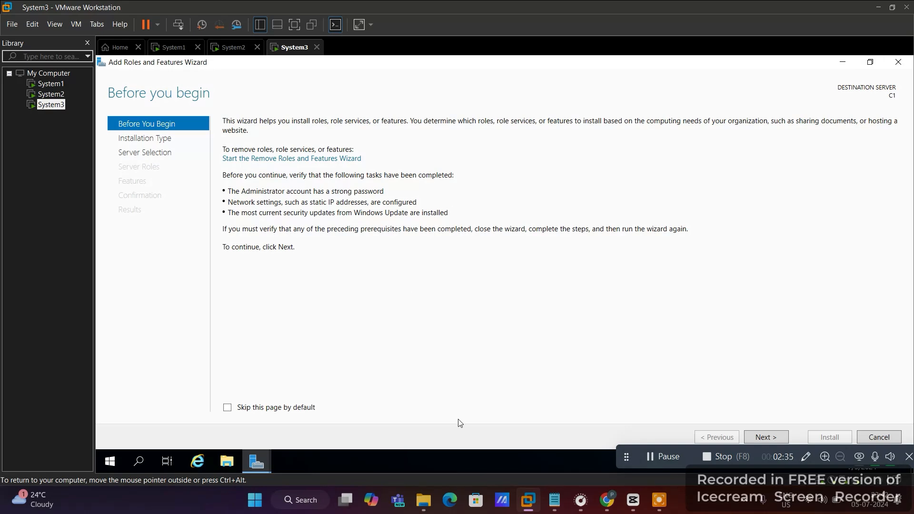
click(755, 438)
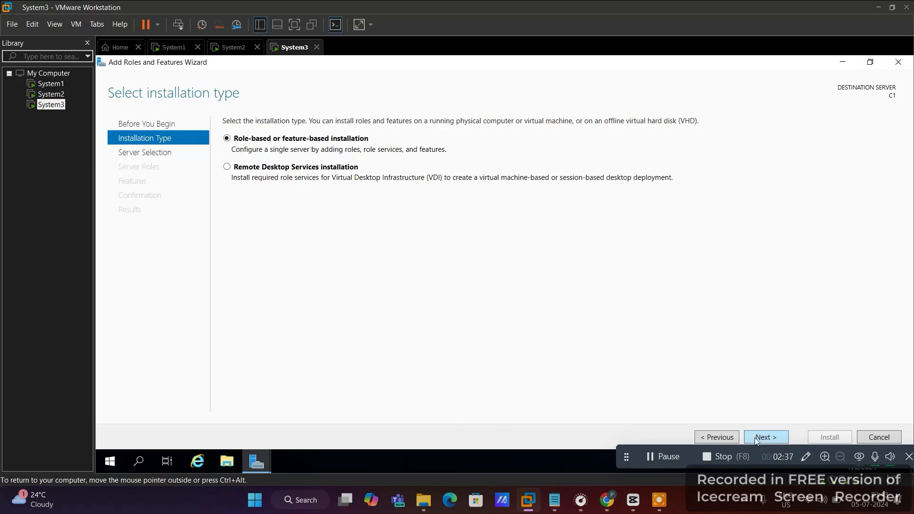
click(755, 437)
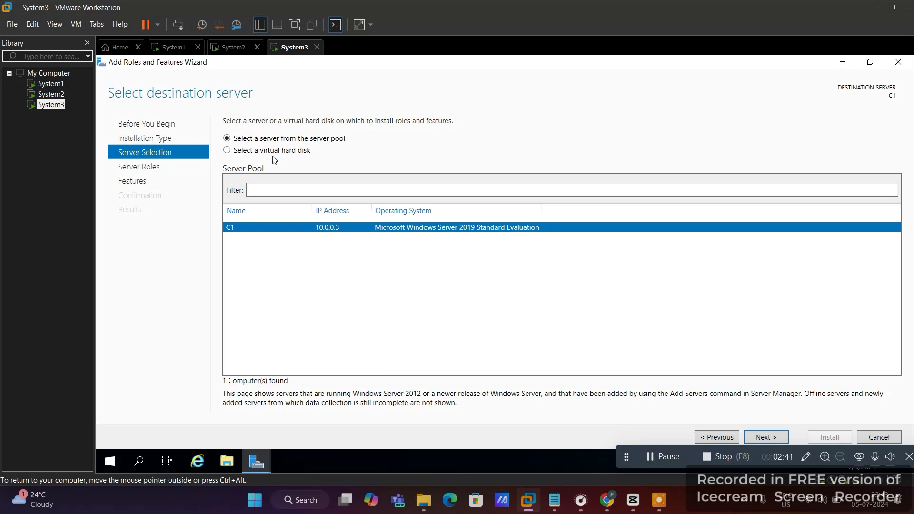
click(767, 437)
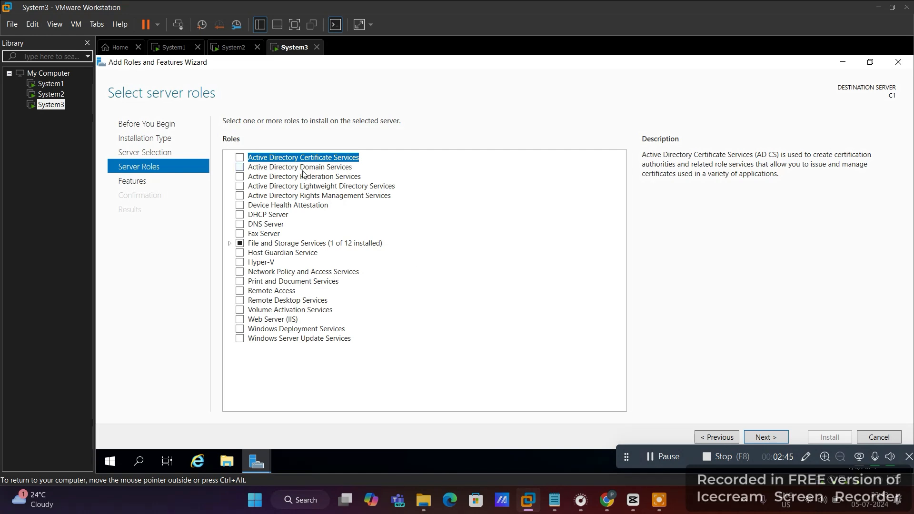
- Select the Active Directory Domain Services and DNS Server roles with their management tools
click(239, 166)
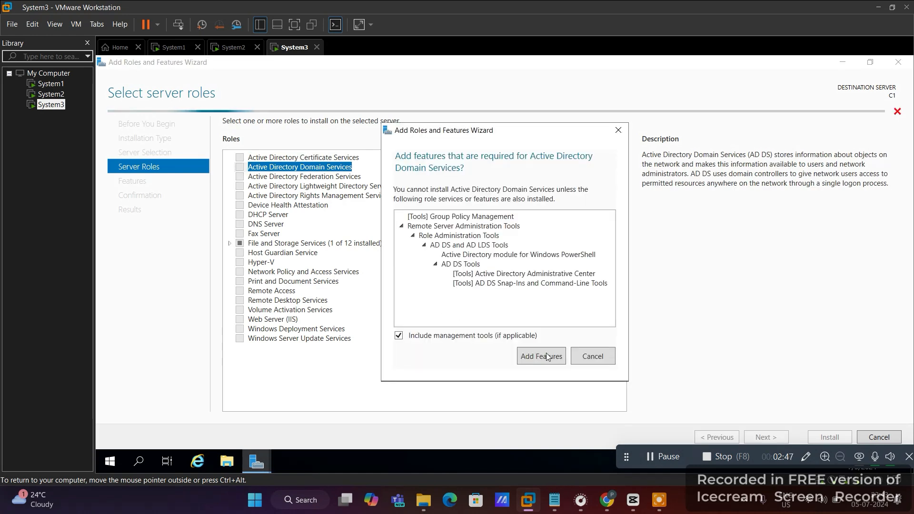
click(546, 356)
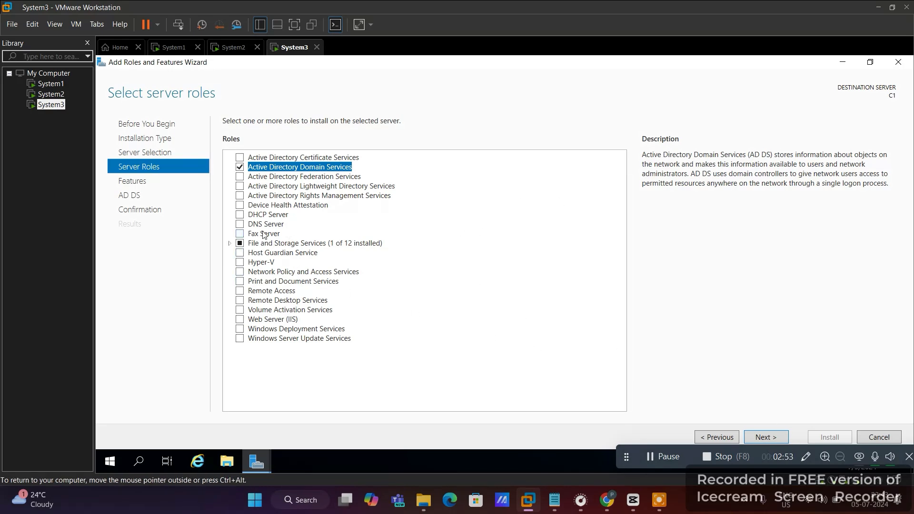
click(241, 224)
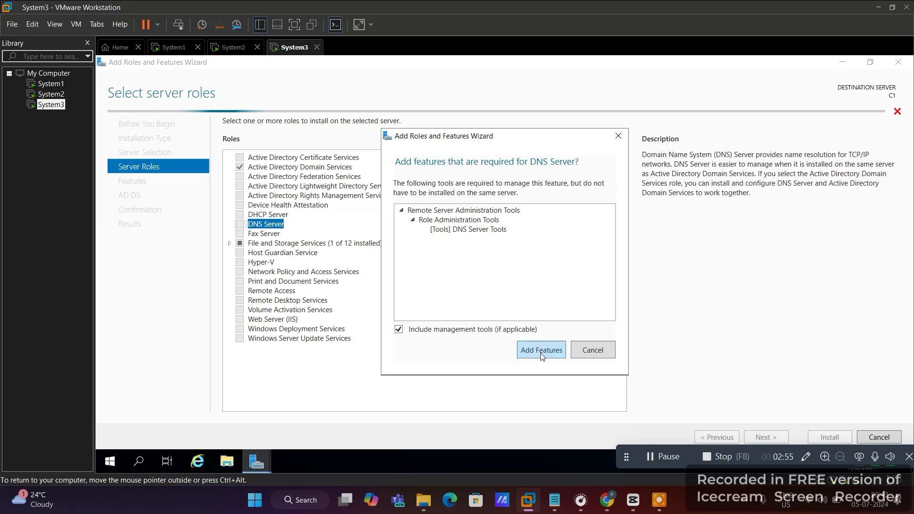
click(541, 355)
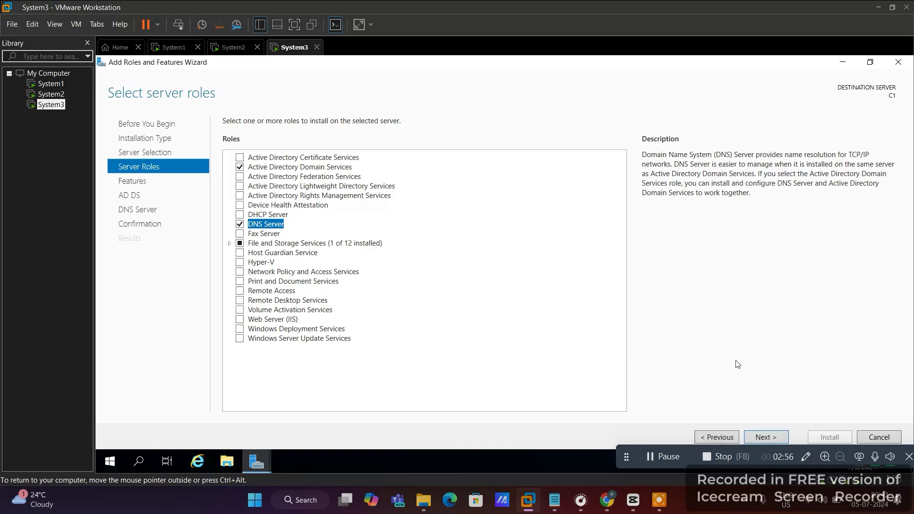
- Keep the default features, allow automatic restarts, and begin the installation
click(763, 437)
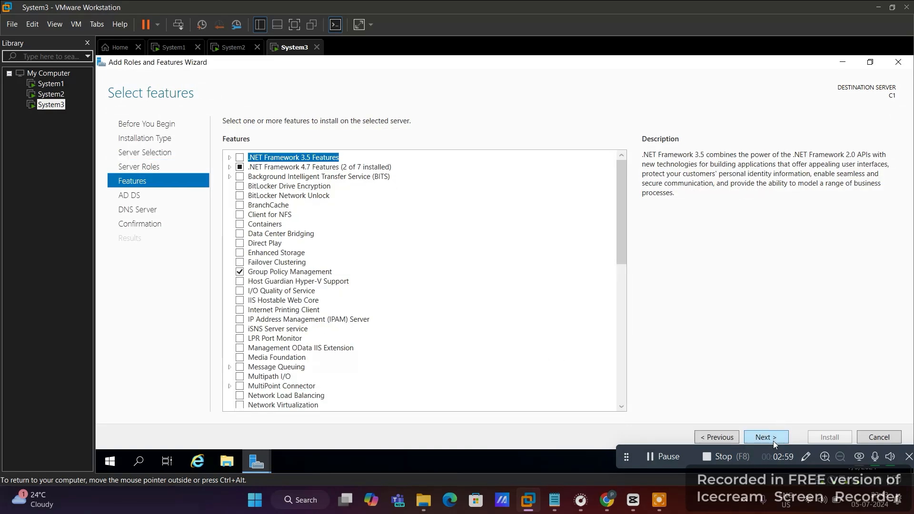
click(772, 440)
click(773, 441)
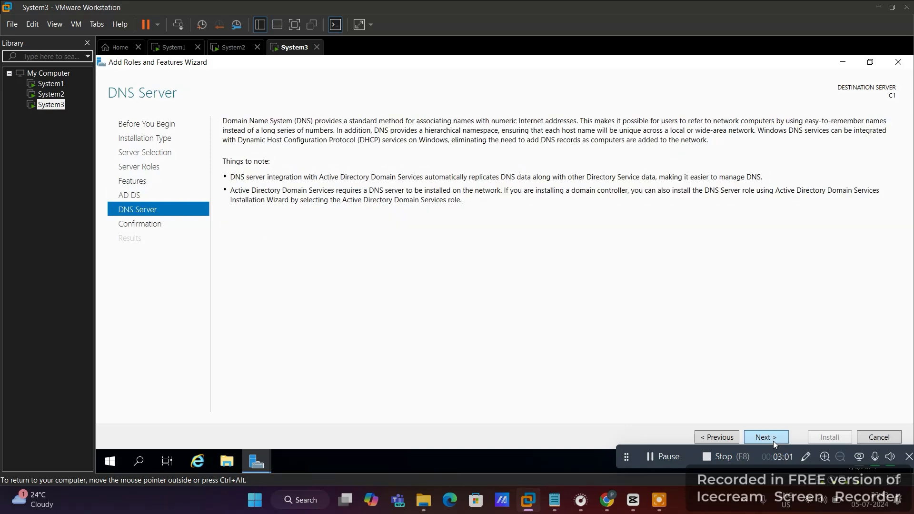
click(773, 441)
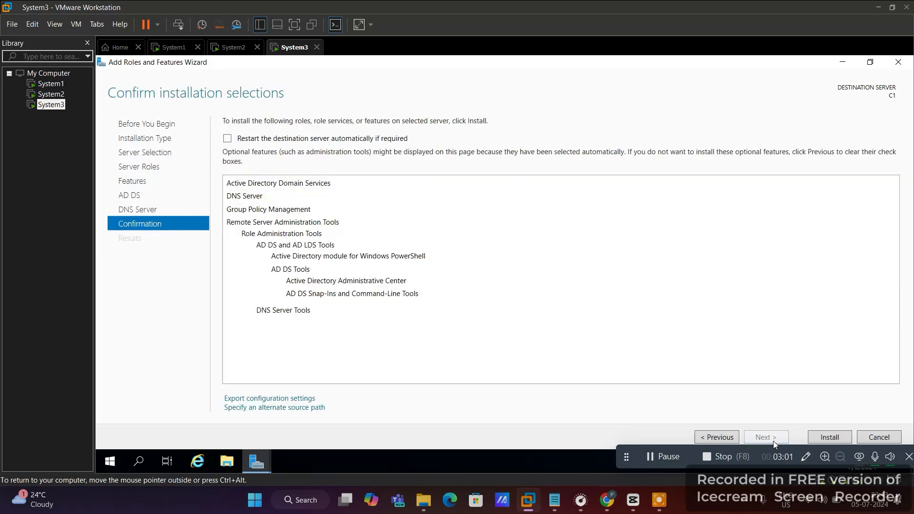
click(227, 138)
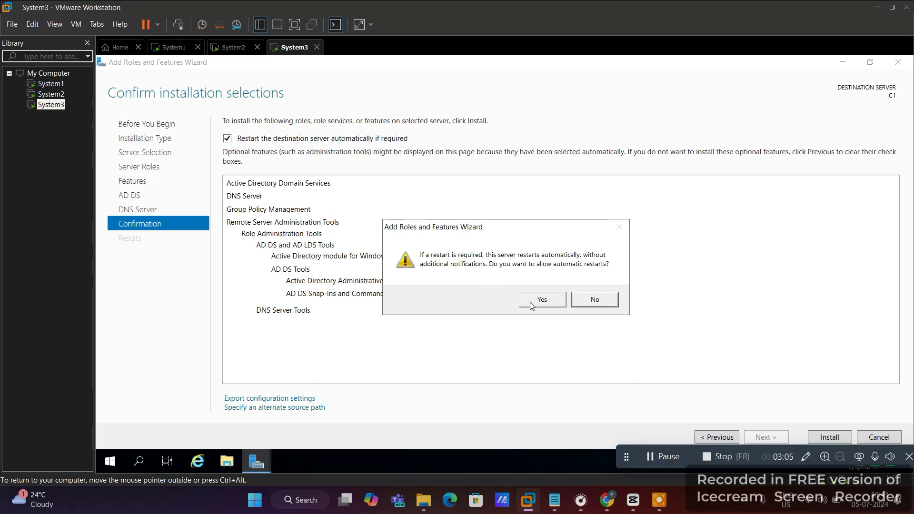
click(532, 303)
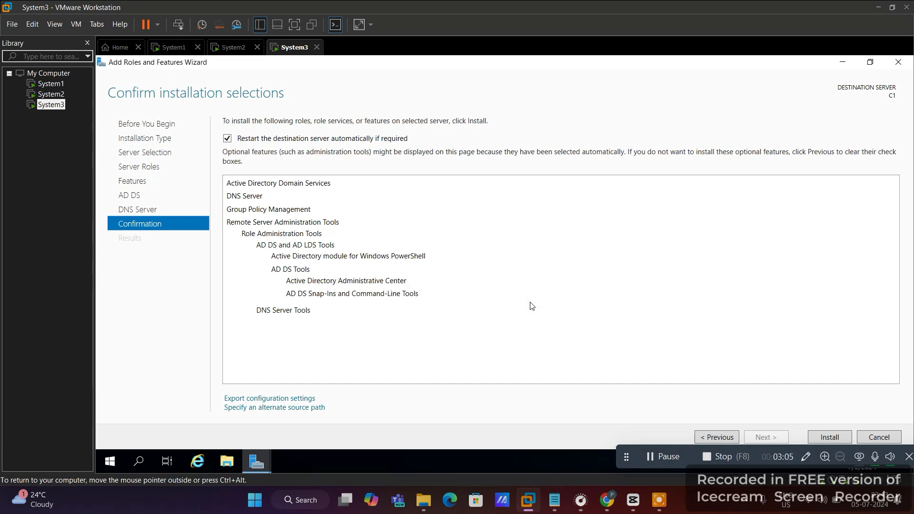
click(828, 437)
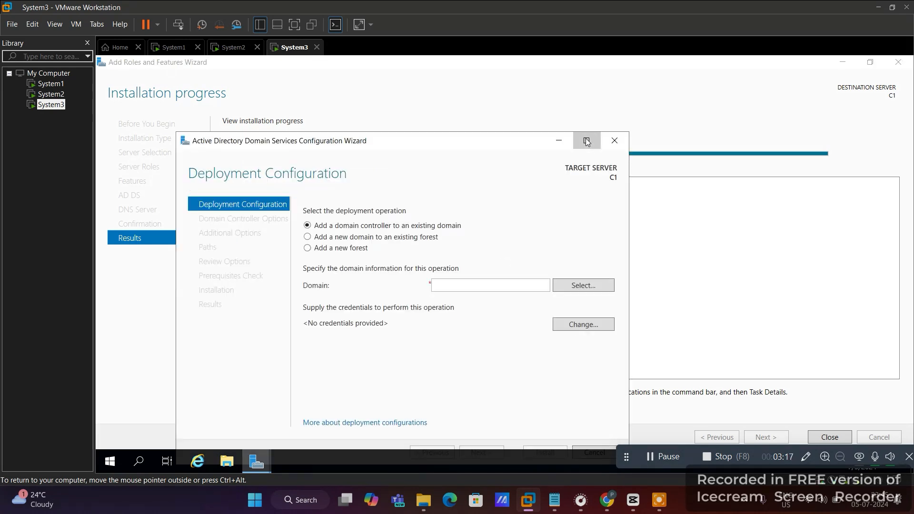
- Maximize the AD DS Configuration Wizard to fill the VM screen
click(586, 141)
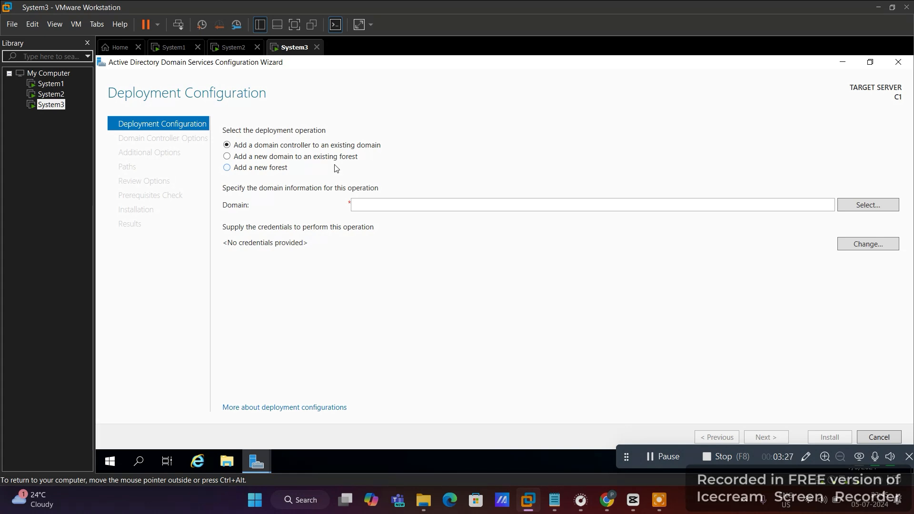
- Add a new child domain asd to the existing forest under parent domain qwe.com
click(280, 162)
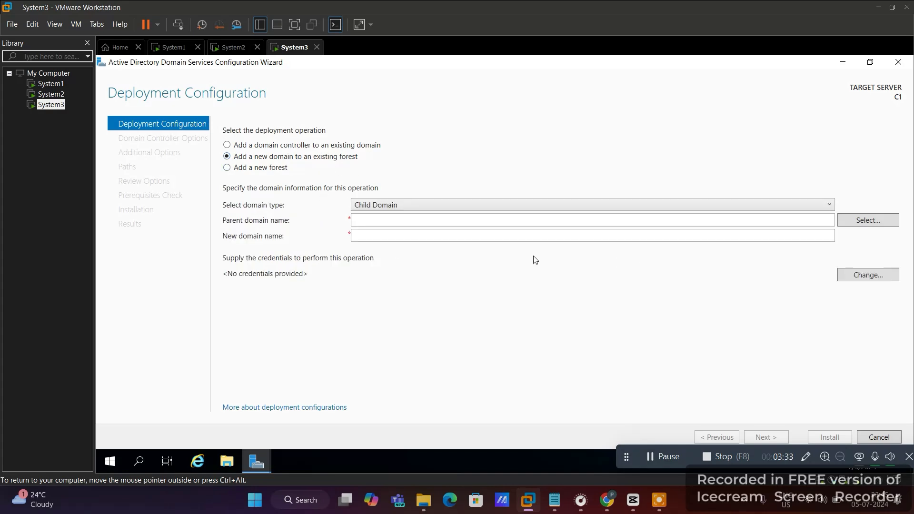
click(473, 206)
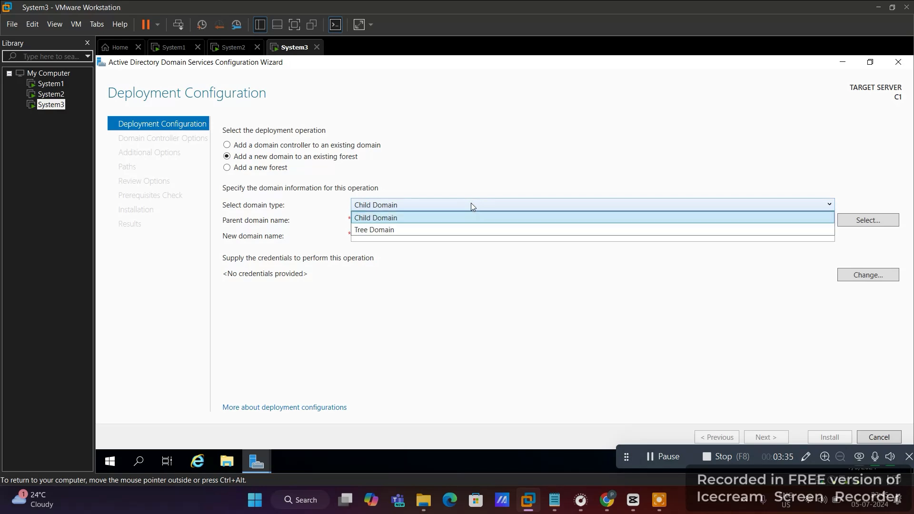
click(392, 220)
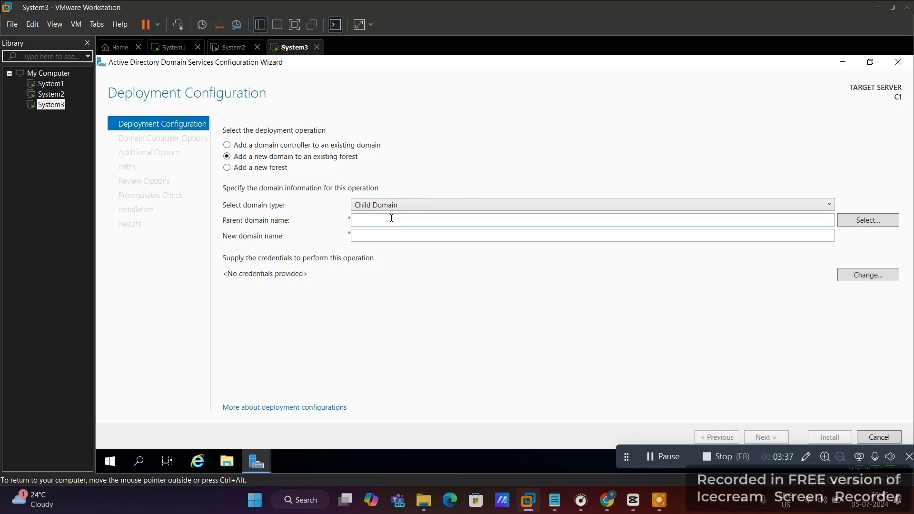
click(374, 223)
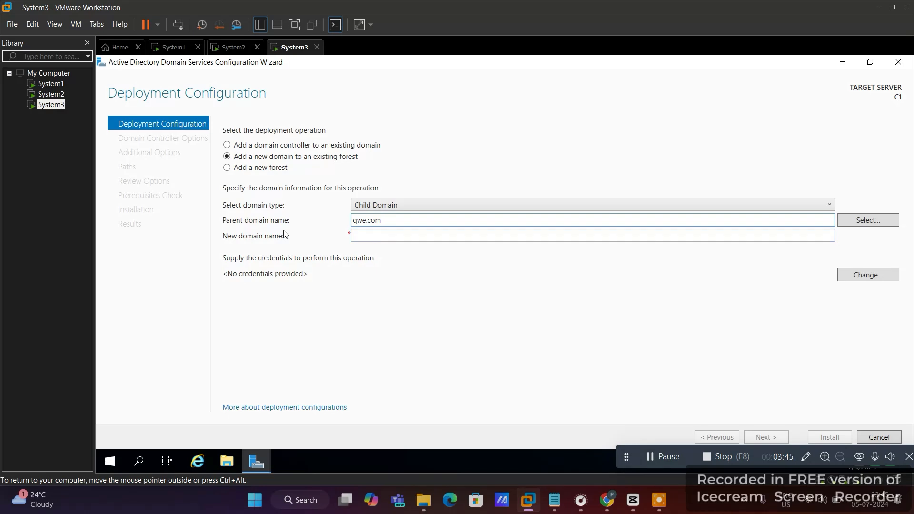
click(392, 232)
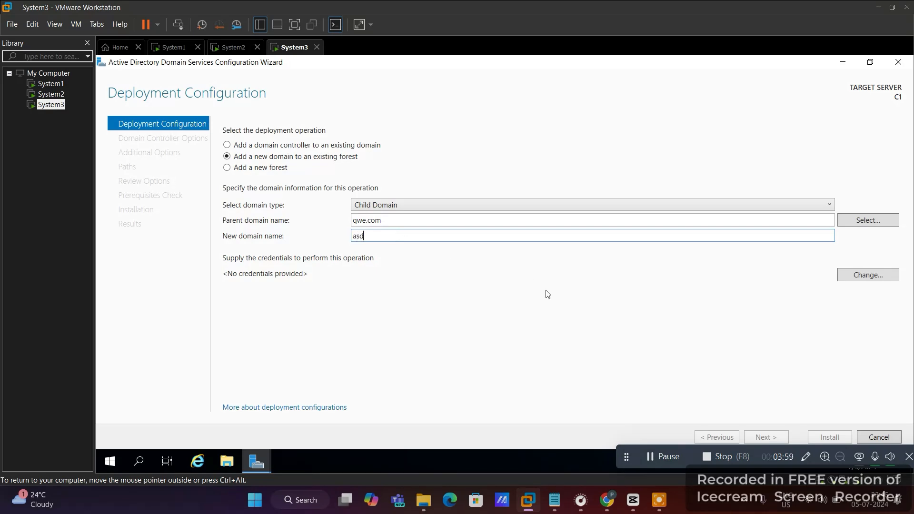
click(857, 280)
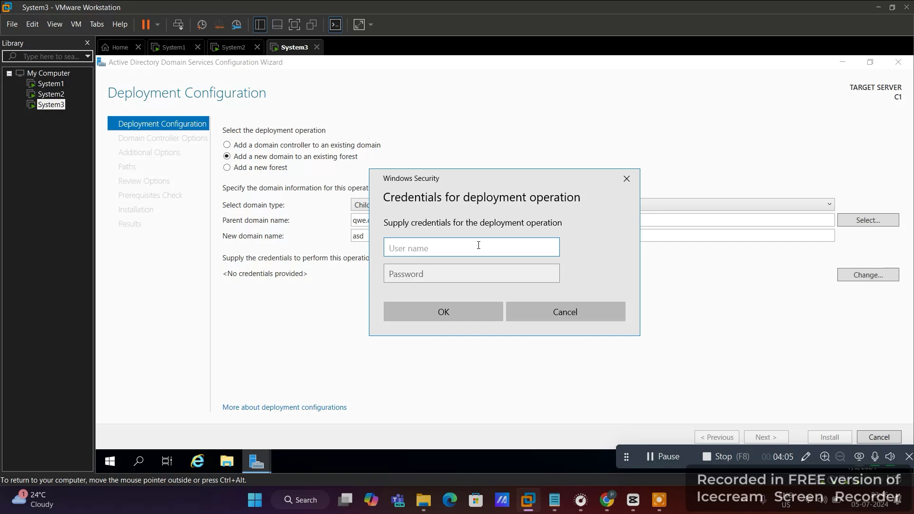
- Enter the parent domain administrator's user name and password, then continue to Domain Controller Options
text(administrator@qwe)
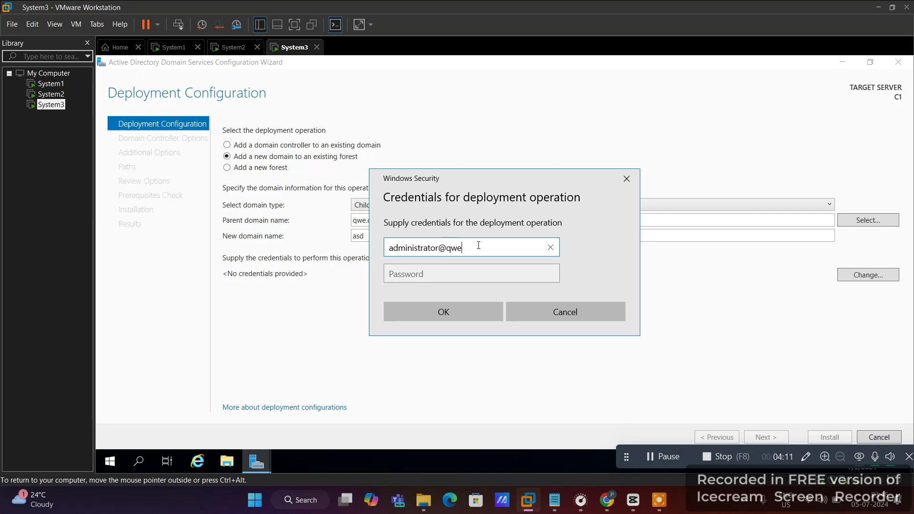
text(.com)
key(Tab)
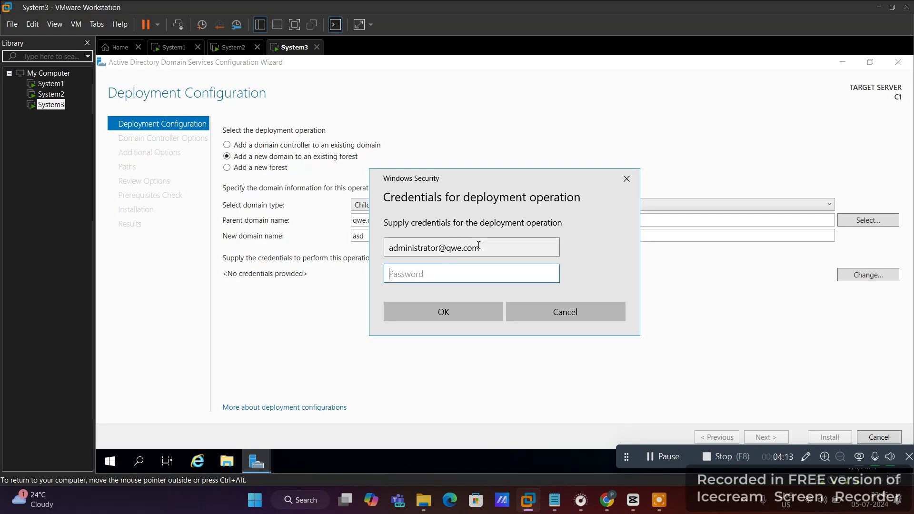
text(P@ssw0)
click(447, 309)
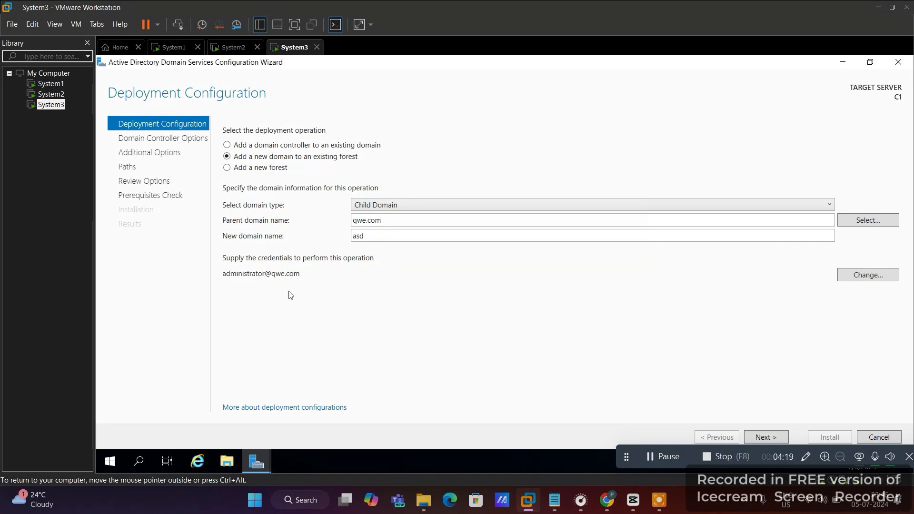
click(773, 434)
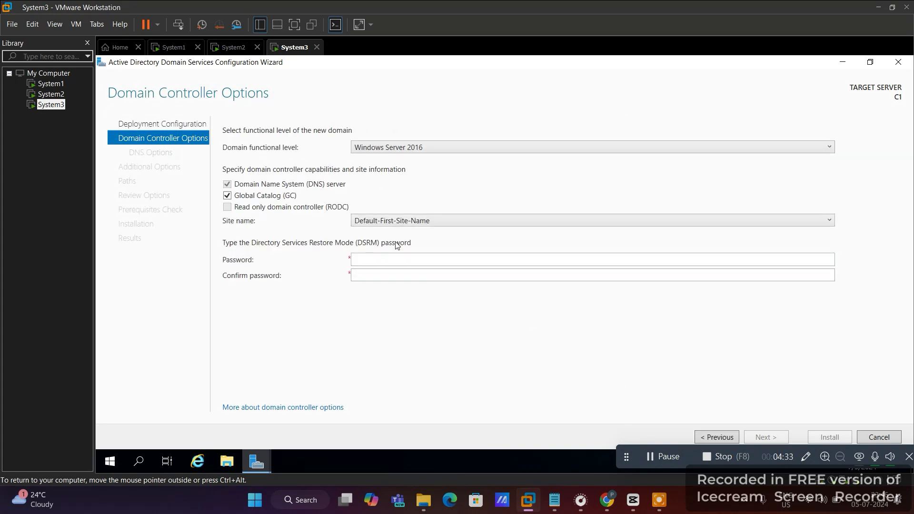
- Enter the restore mode password in both password fields and continue to DNS Options
click(374, 258)
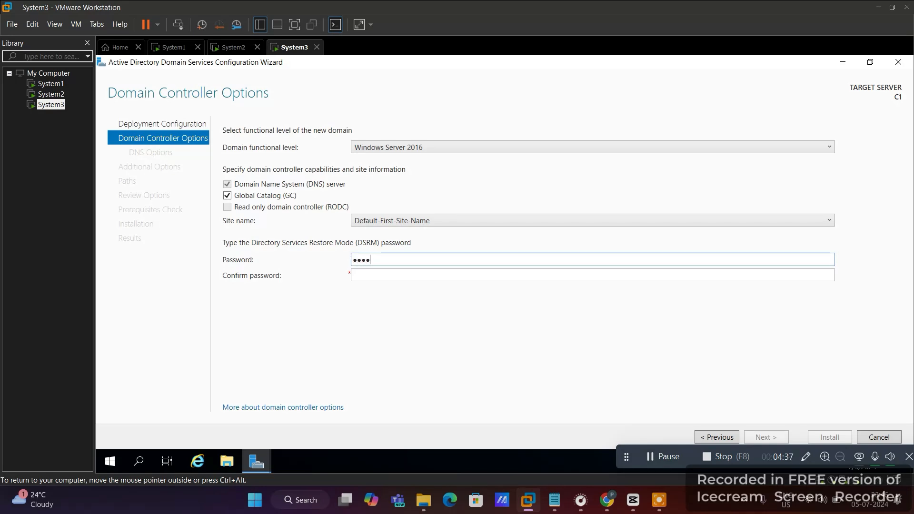
key(Tab)
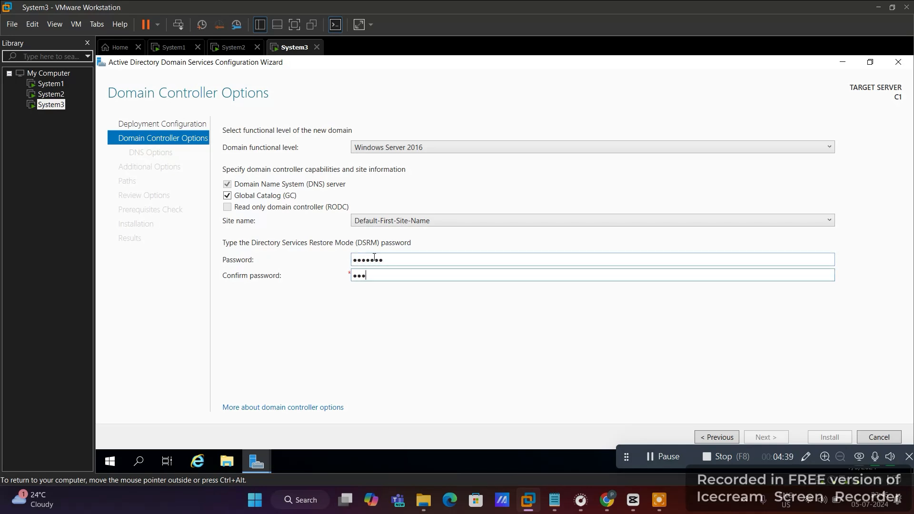
text(3)
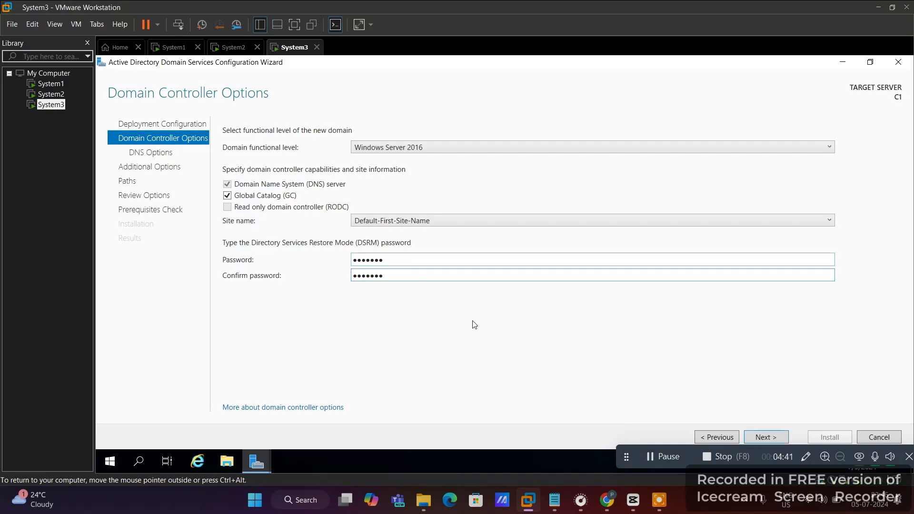
click(764, 437)
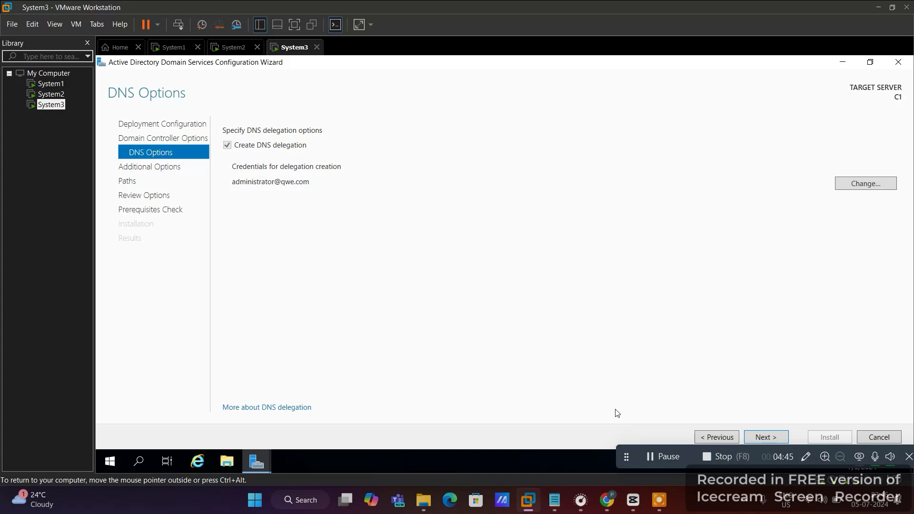
- Keep DNS delegation, NetBIOS name ASD and the default NTDS and SYSVOL paths
click(669, 457)
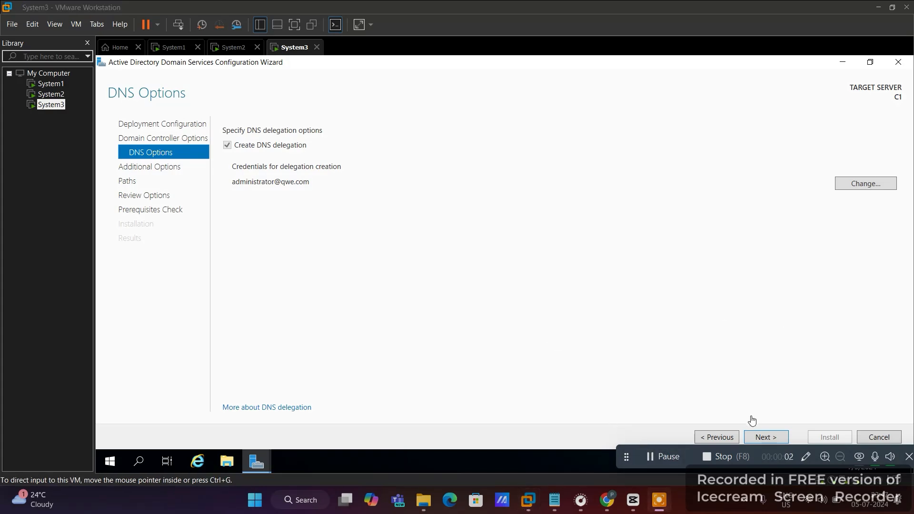
click(760, 438)
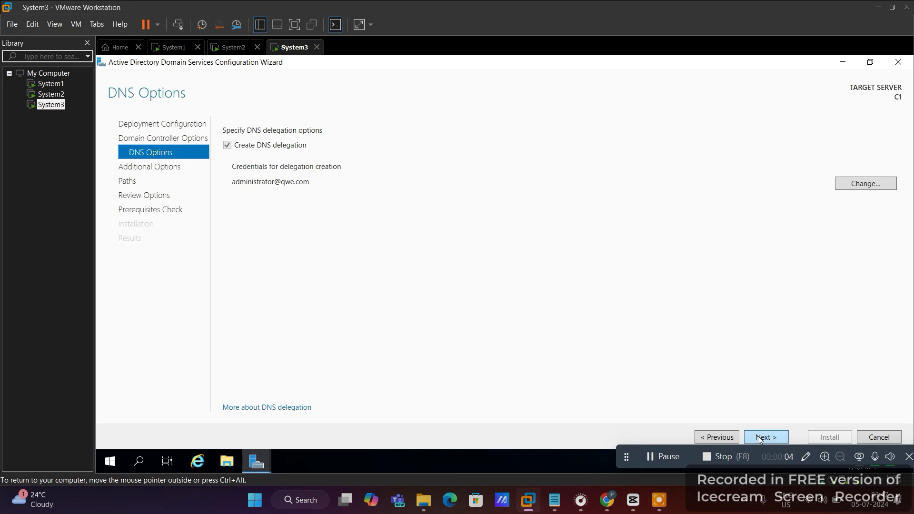
click(760, 438)
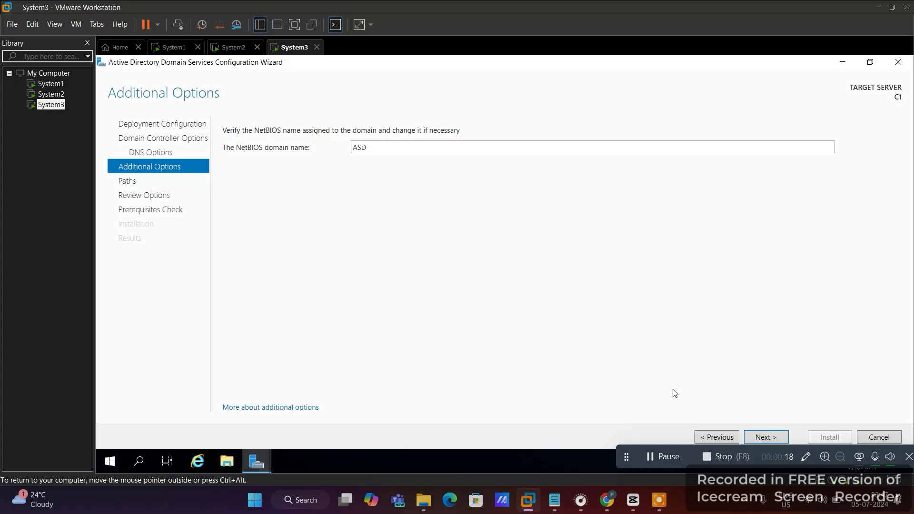
click(781, 440)
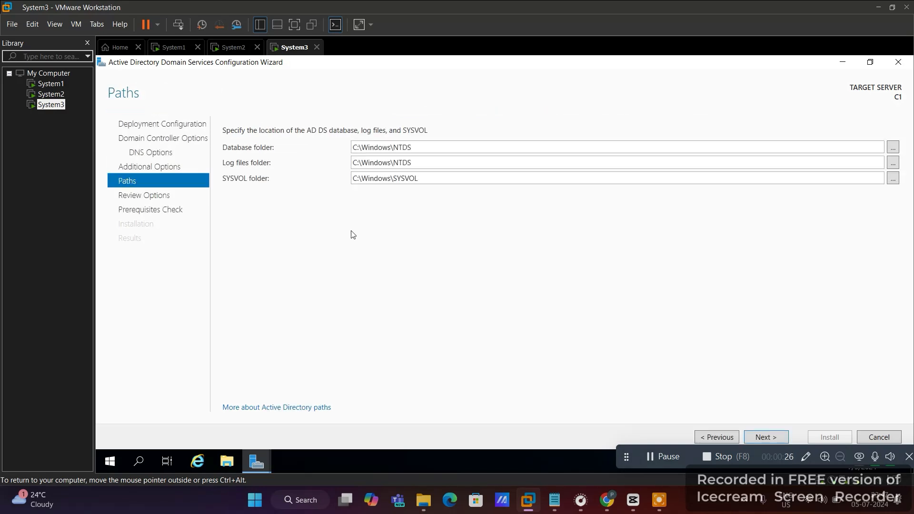
click(768, 438)
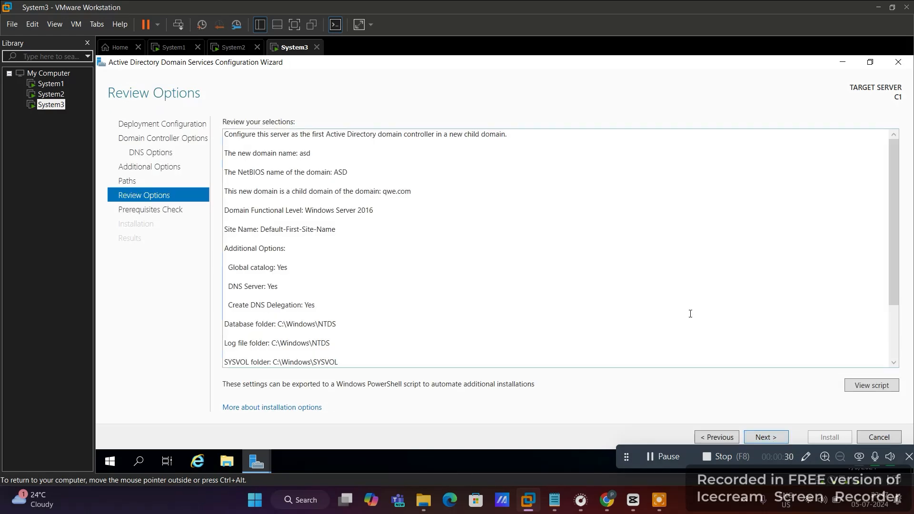
- Look over the asd child domain settings in Review Options and start the prerequisites check
scroll(690, 313, down, 2)
scroll(690, 313, up, 2)
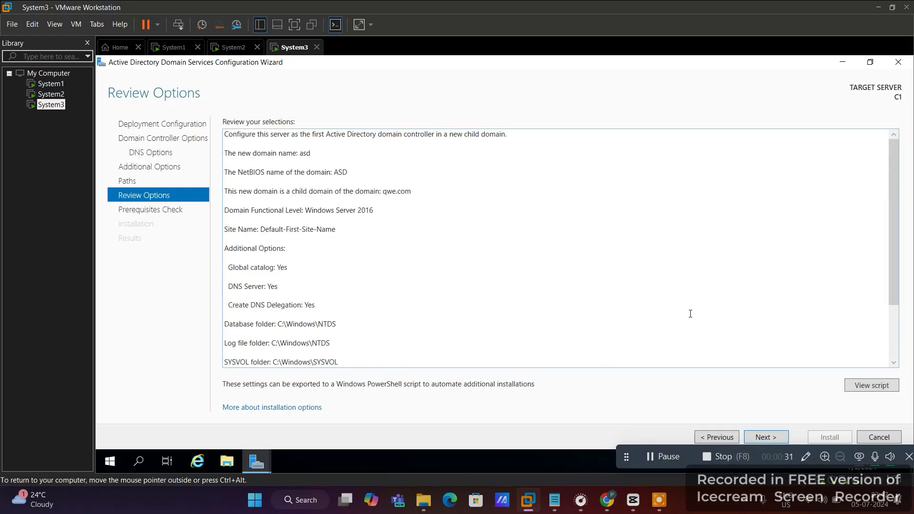
click(766, 437)
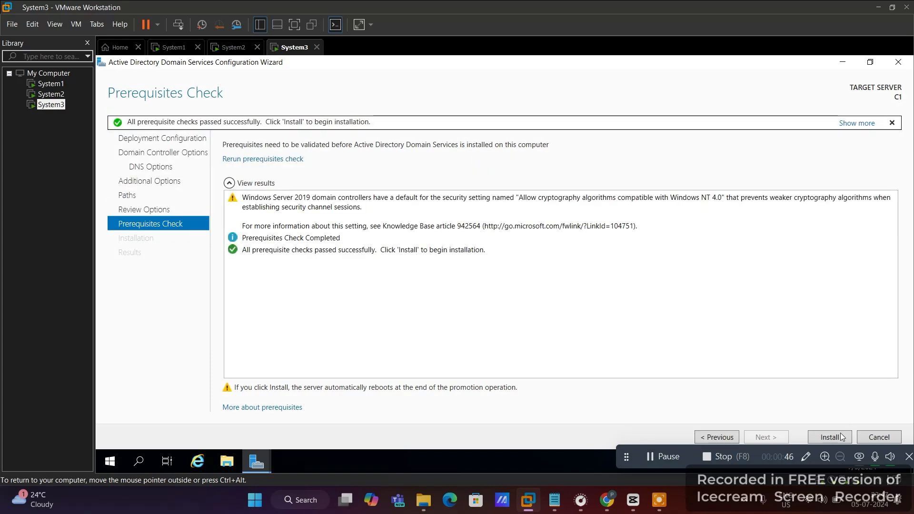
- Start the Active Directory installation, letting C1 promote itself and reboot
click(827, 438)
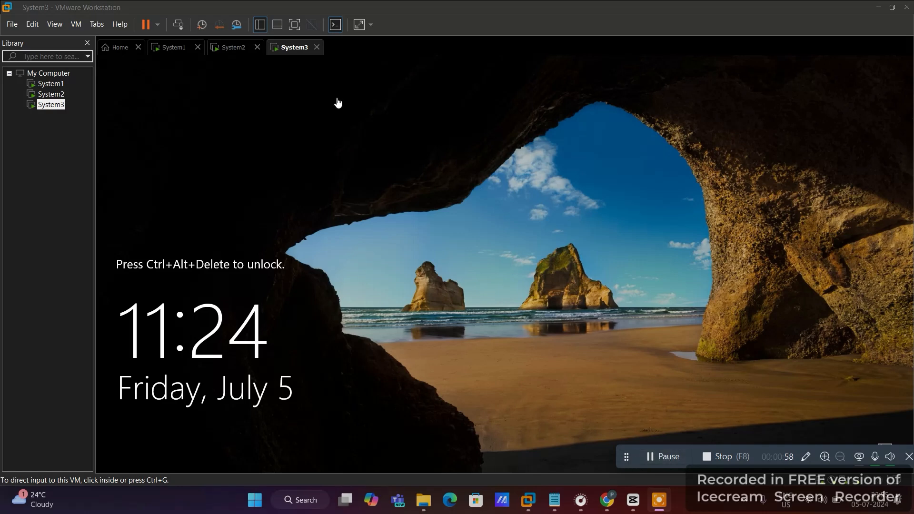
- Send Ctrl+Alt+Del and sign in as ASD\Administrator with the account password
click(178, 26)
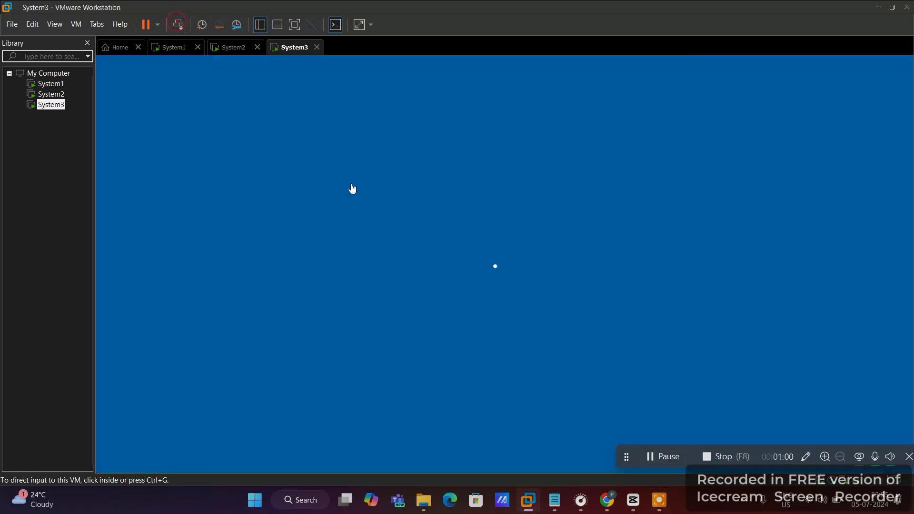
click(448, 307)
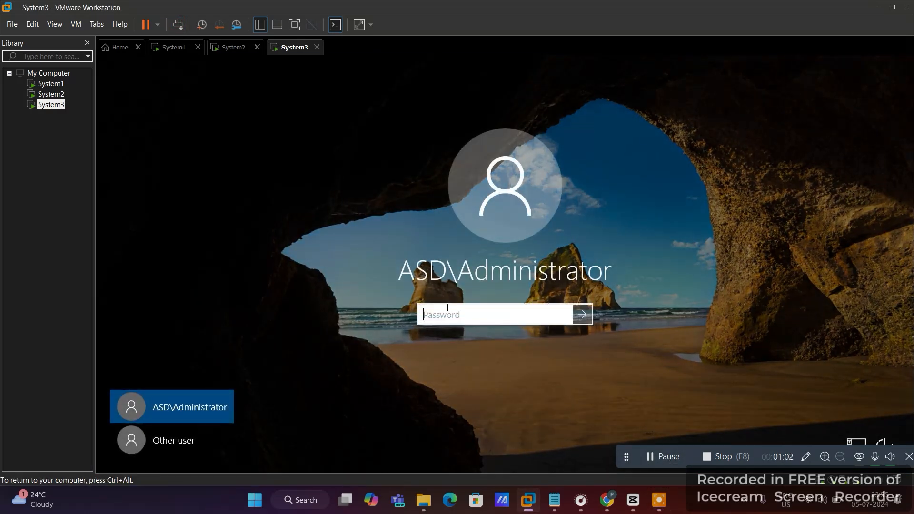
text(Pa)
key(Return)
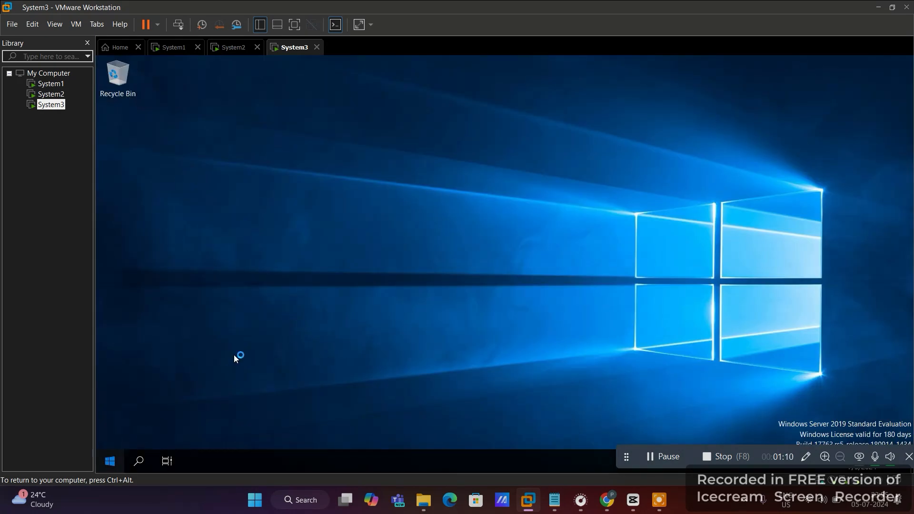
- Dismiss the Start menu and open the Local Server page in Server Manager
key(super)
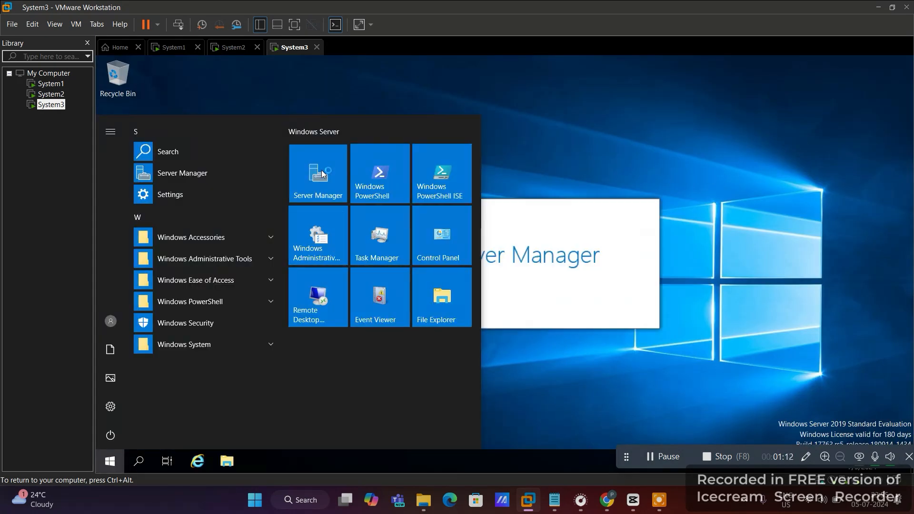
click(682, 135)
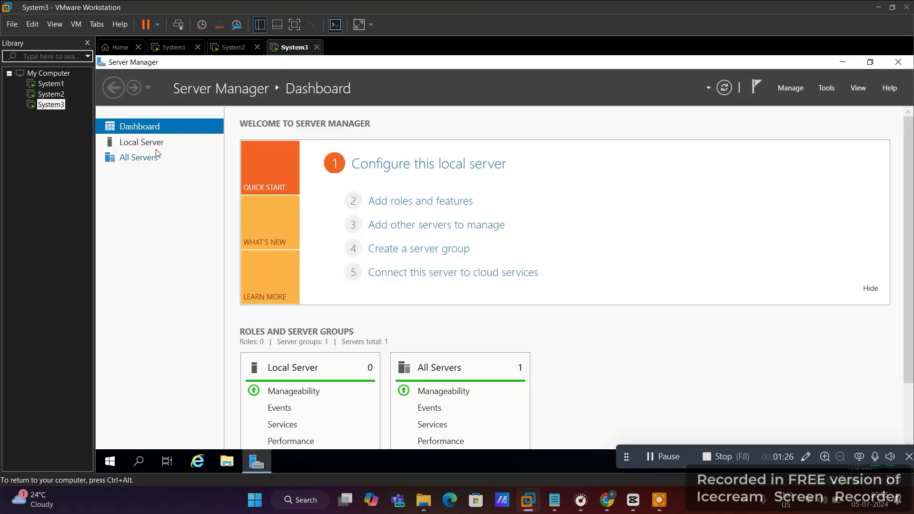
click(158, 150)
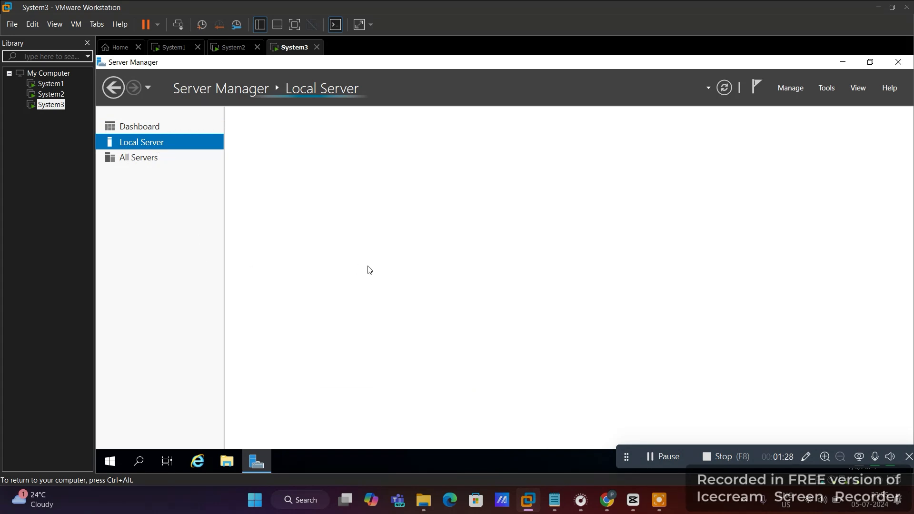